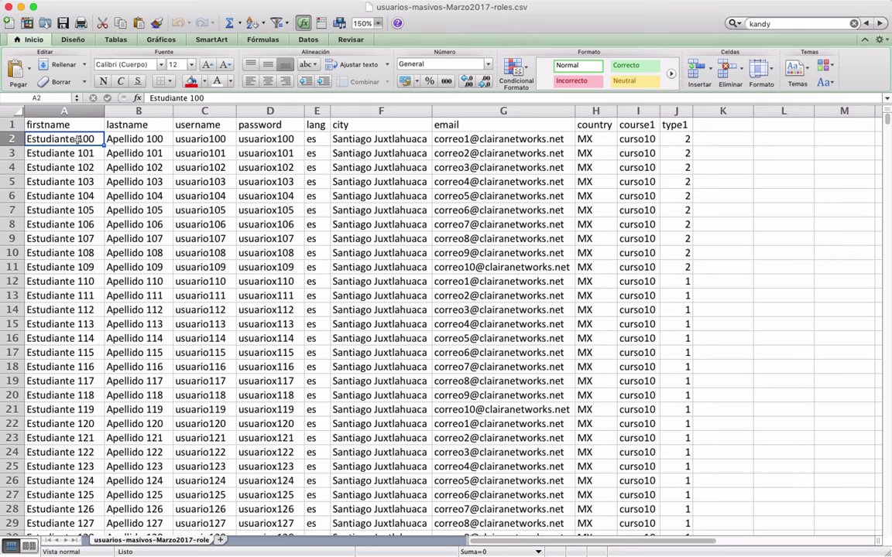
Examine the user list's column headers and sample values, from firstname through course1 and type1.
left_click(69, 124)
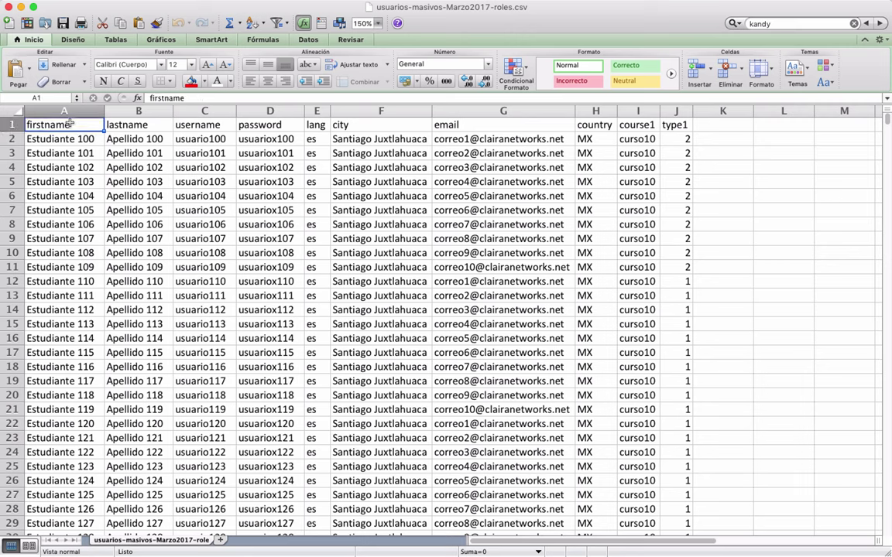
key("Right")
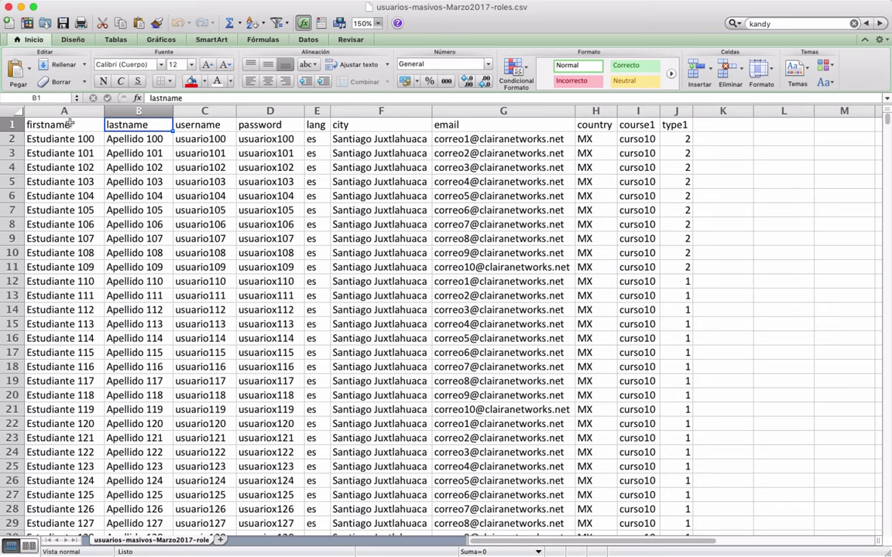
key("Right")
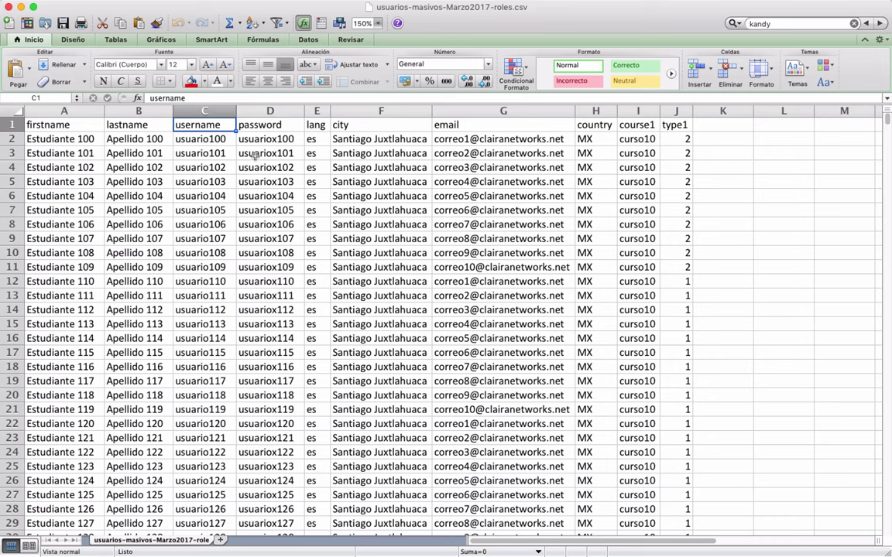
left_click(246, 120)
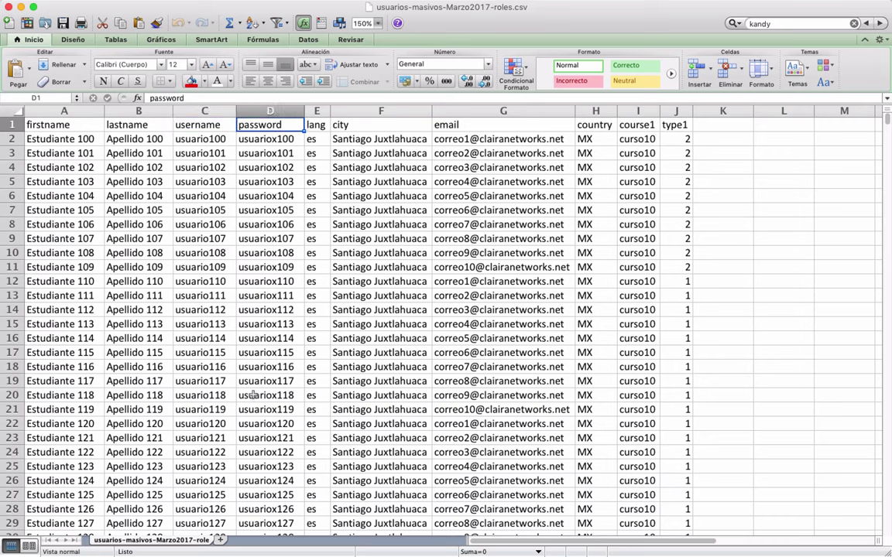
left_click(320, 125)
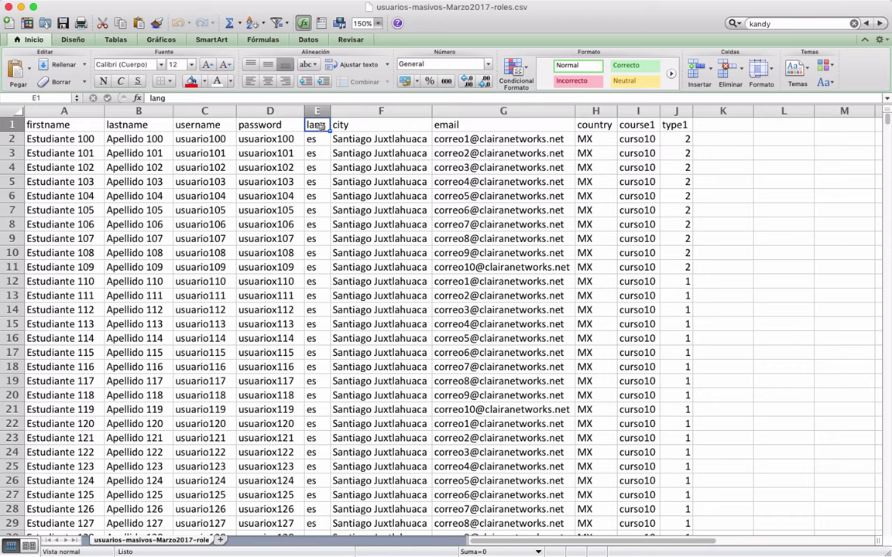
key("Right")
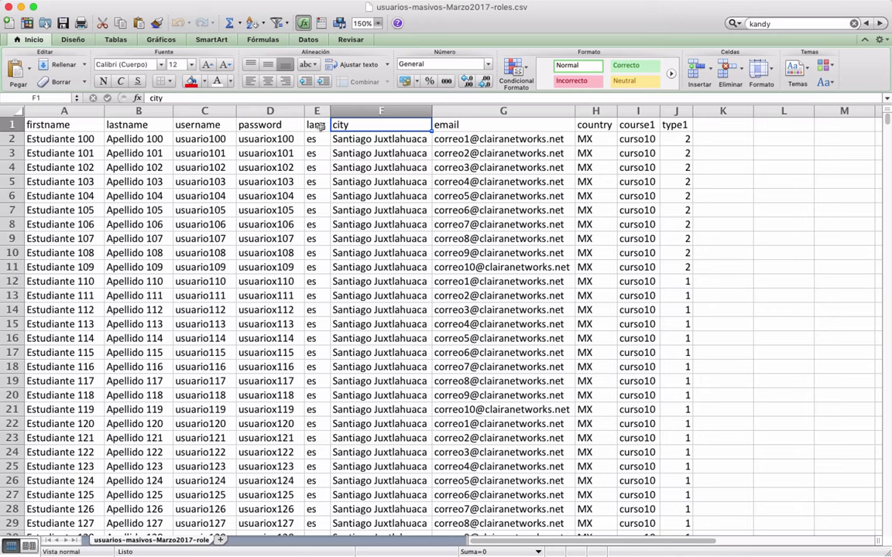
key("Right")
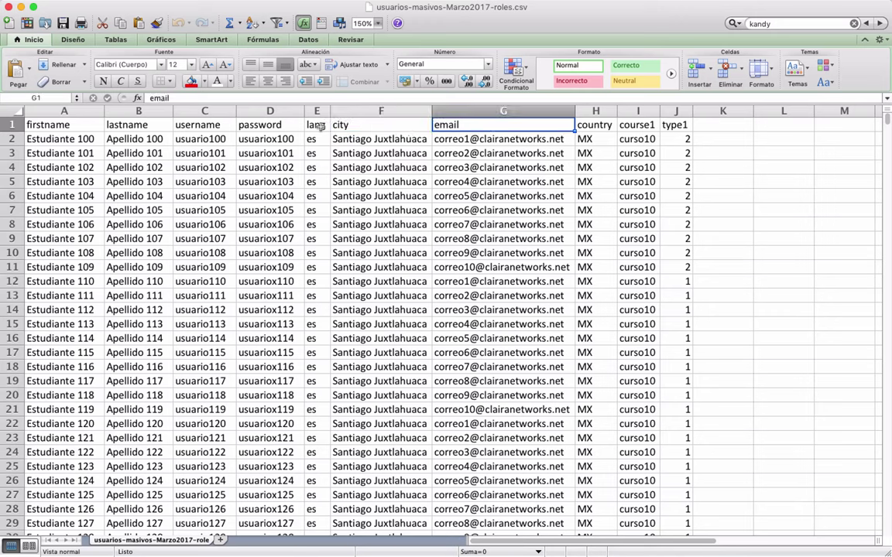
left_click(447, 134)
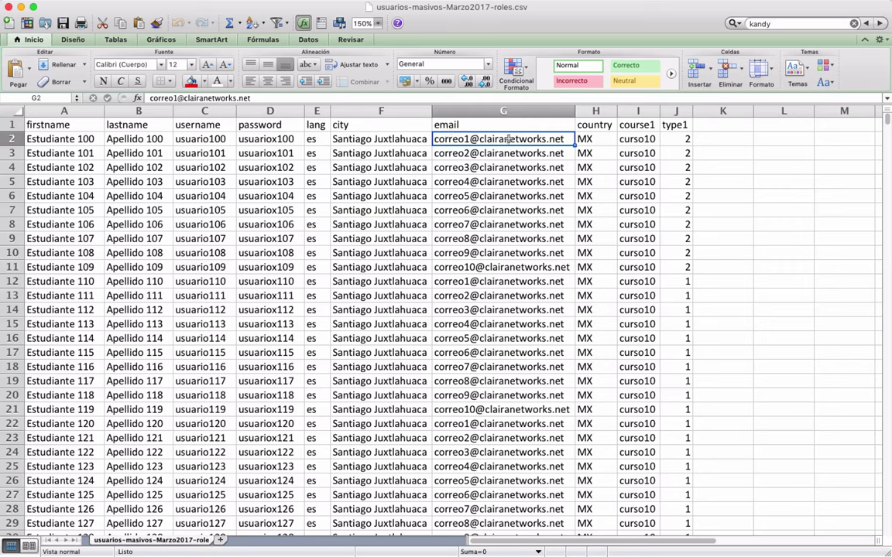
left_click(457, 282)
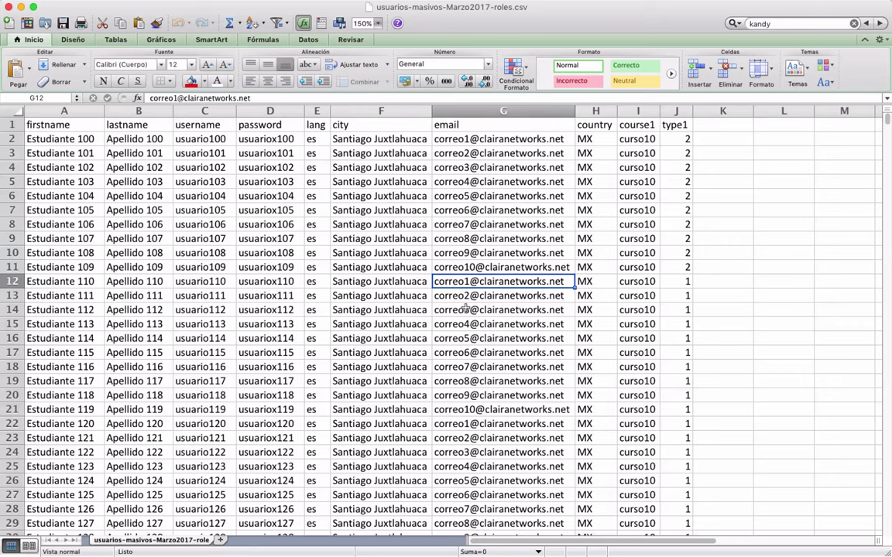
left_click(582, 139)
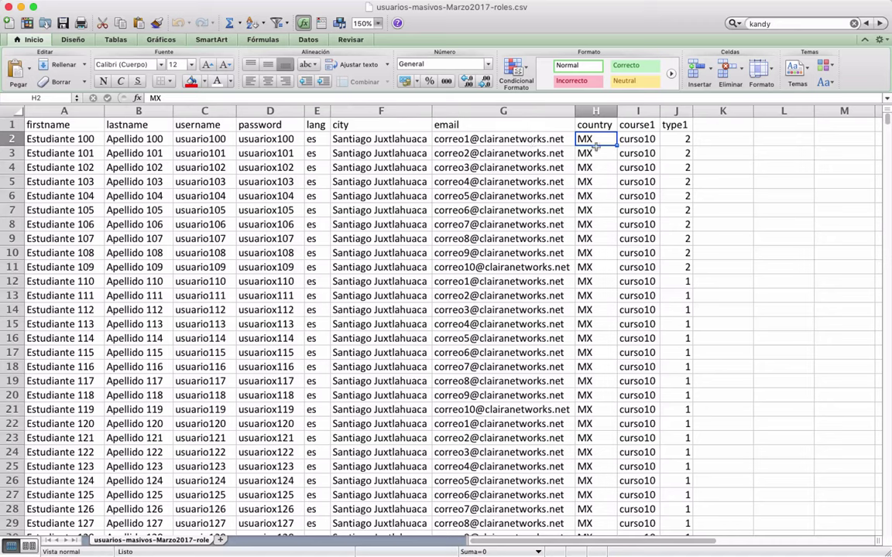
left_click(642, 124)
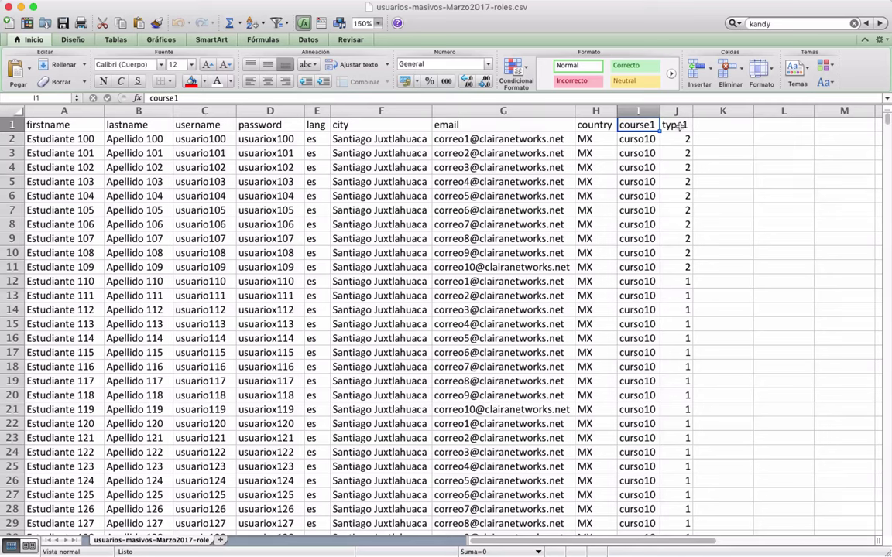
left_click_drag(685, 137, 679, 266)
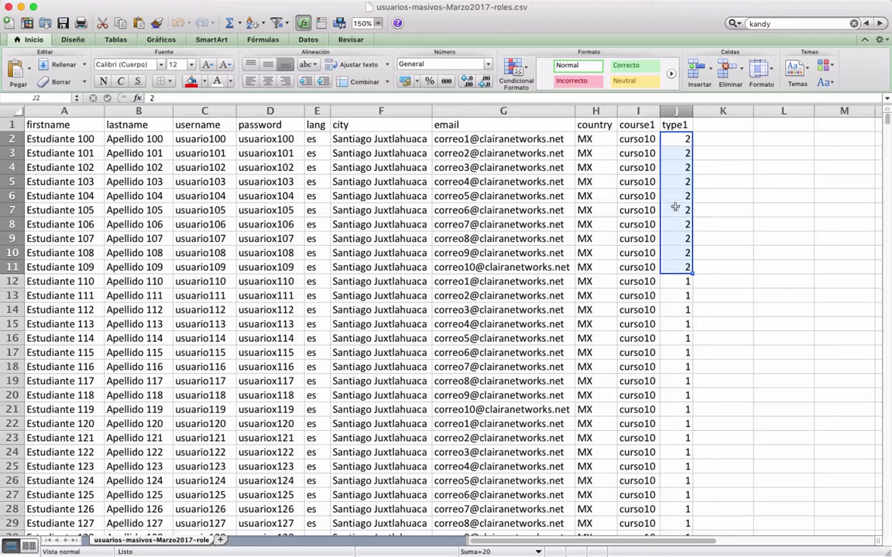
left_click(680, 280)
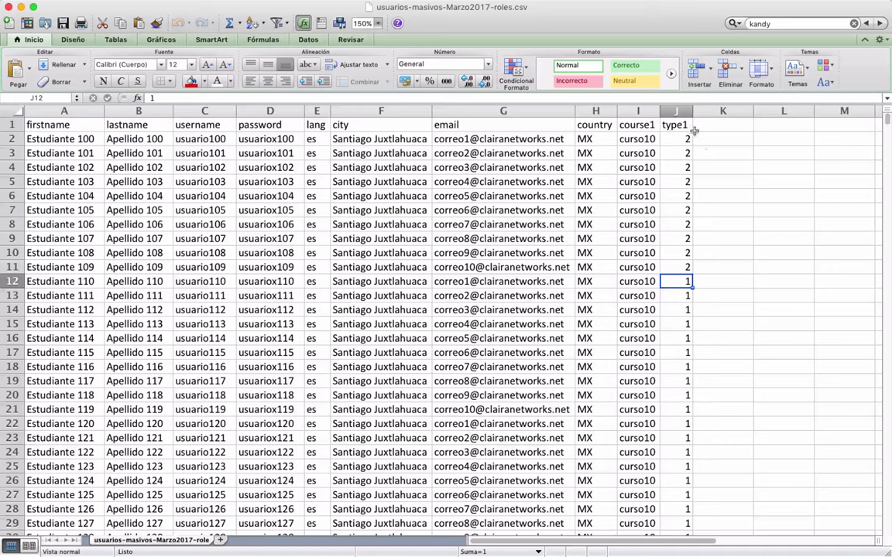
left_click_drag(631, 125, 686, 125)
Add the column headers course2 and type2 after the type1 column.
left_click(736, 124)
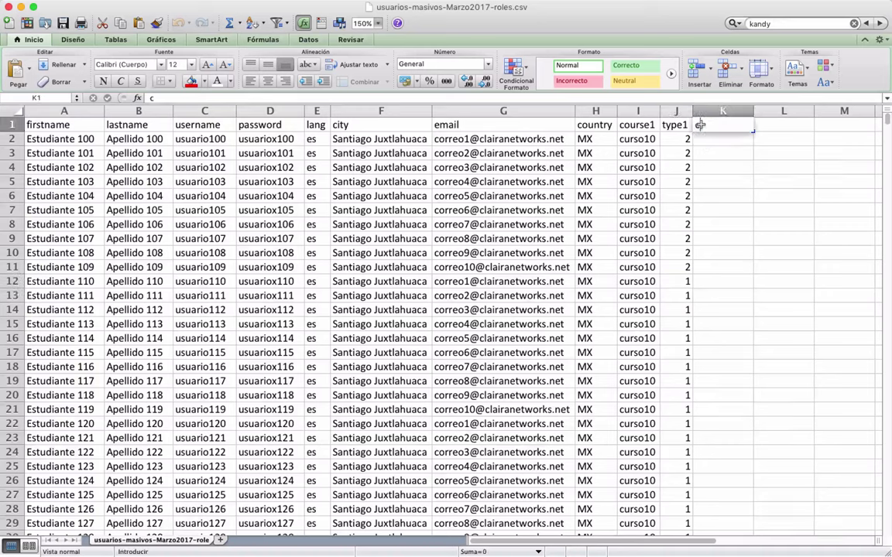
type("cu")
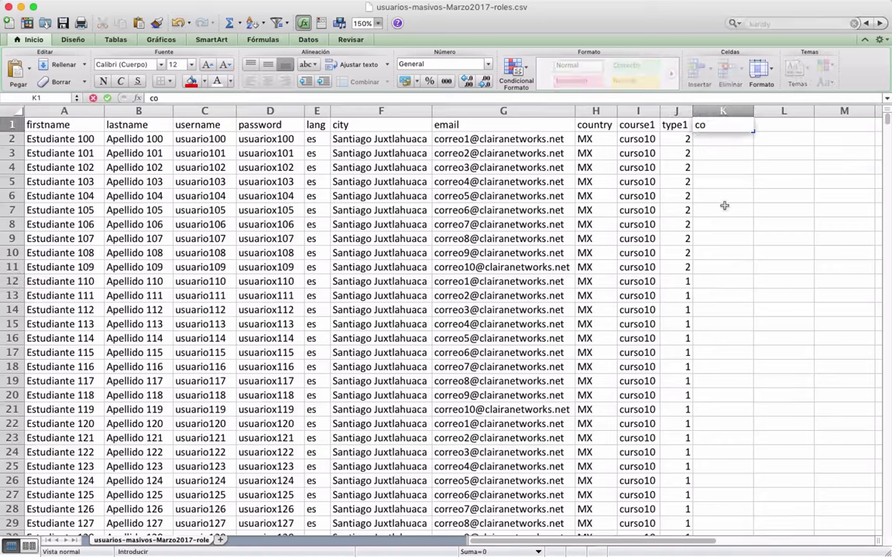
type("urse2")
key("Tab")
type("ty")
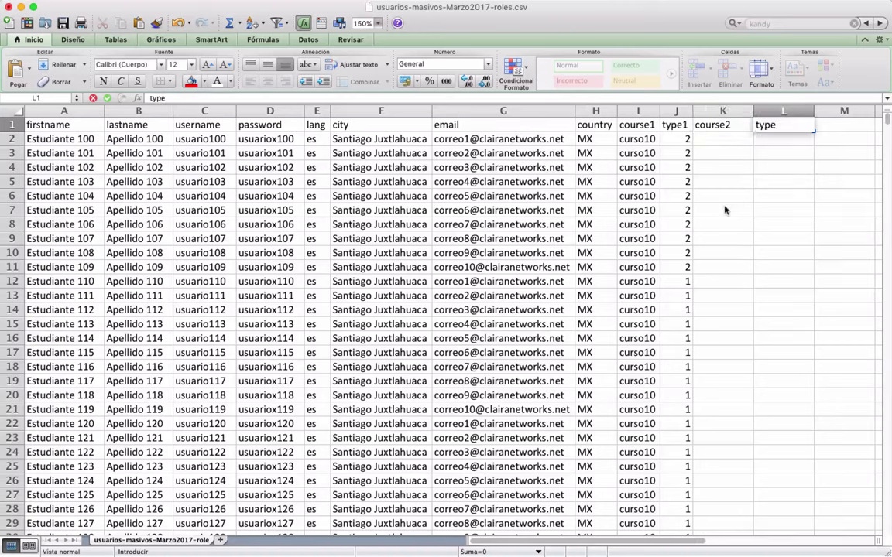
type("pe2")
key("Return")
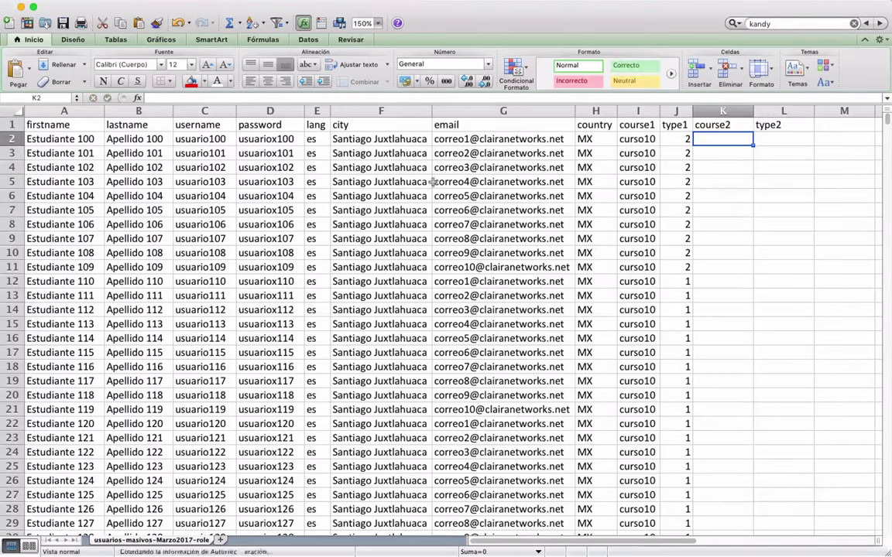
Enter curso9 as course2 and 1 as type2 for the first user in row 2.
left_click(204, 137)
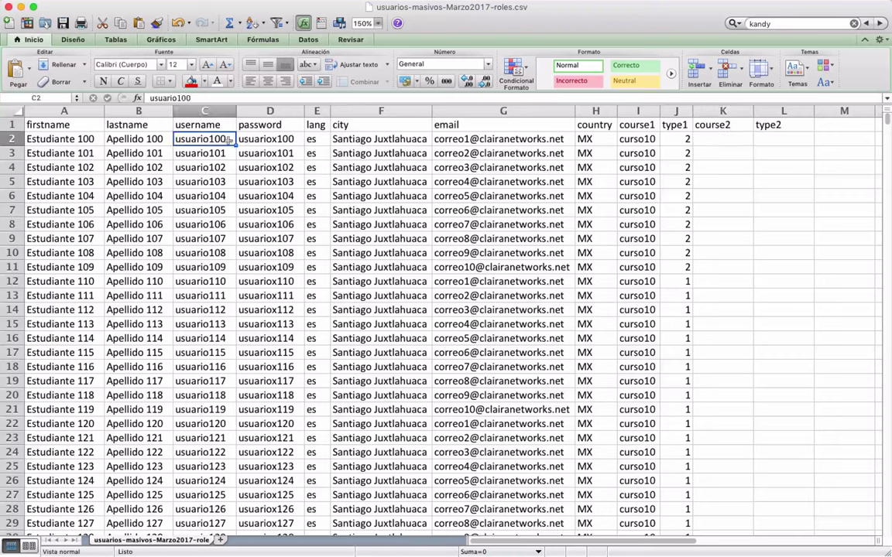
left_click(713, 139)
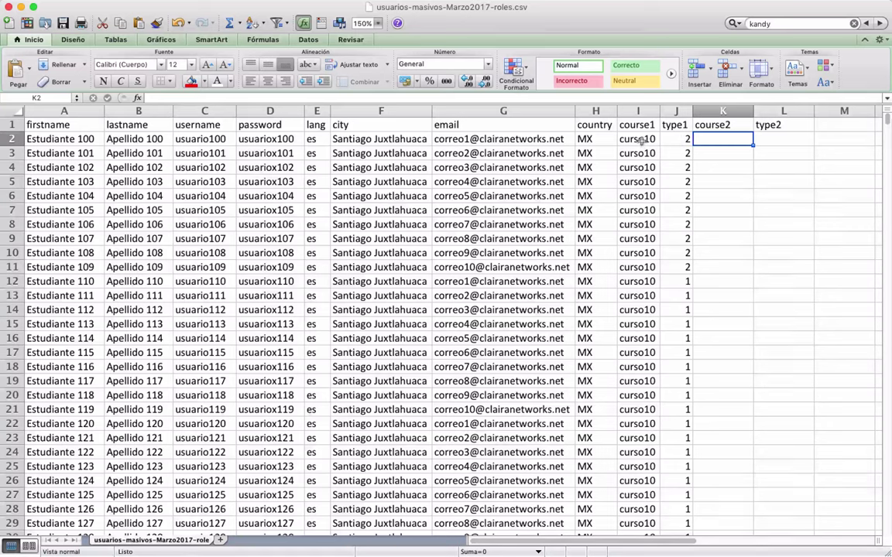
type("curso")
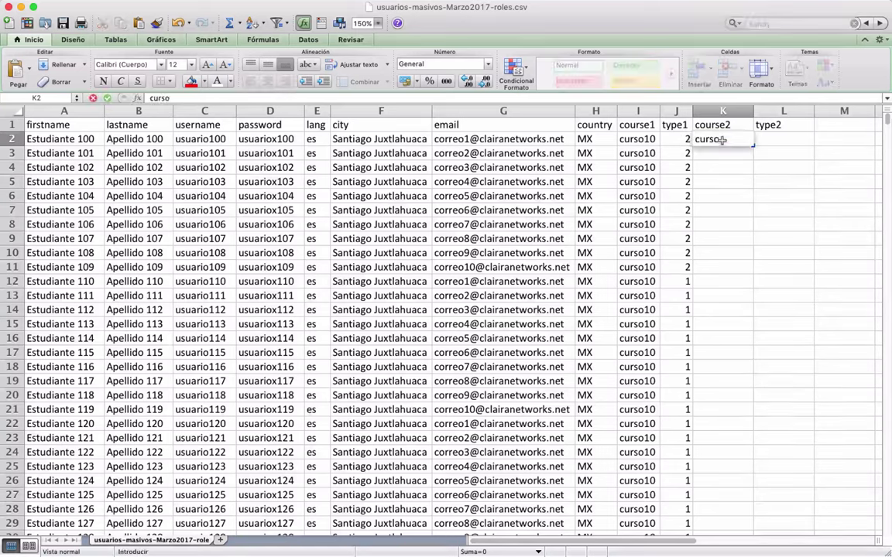
type("9")
key("Tab")
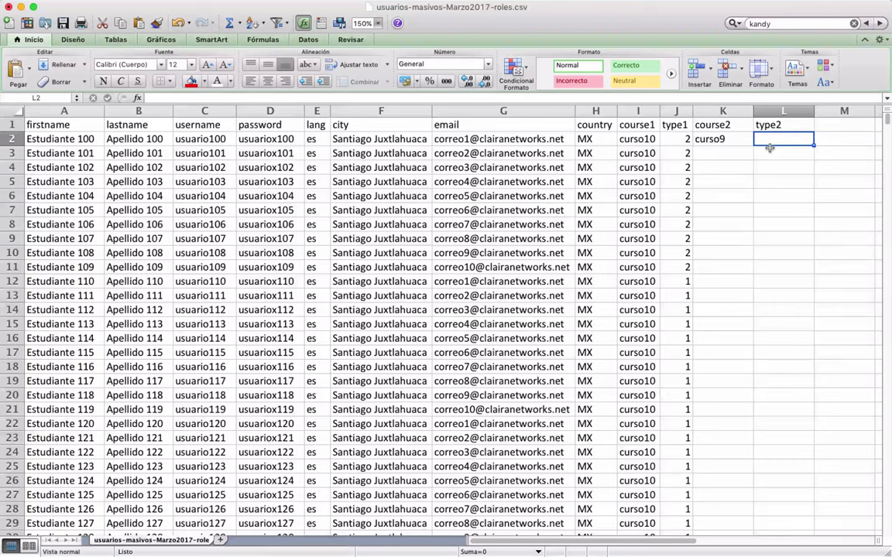
type("1")
key("Return")
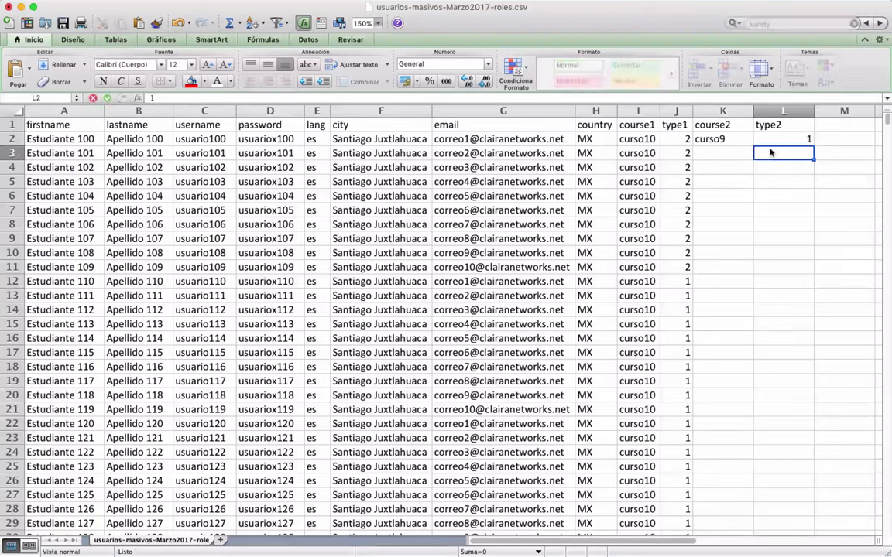
Try to fill row 2's course2 and type2 values down together through row 11.
key("Up")
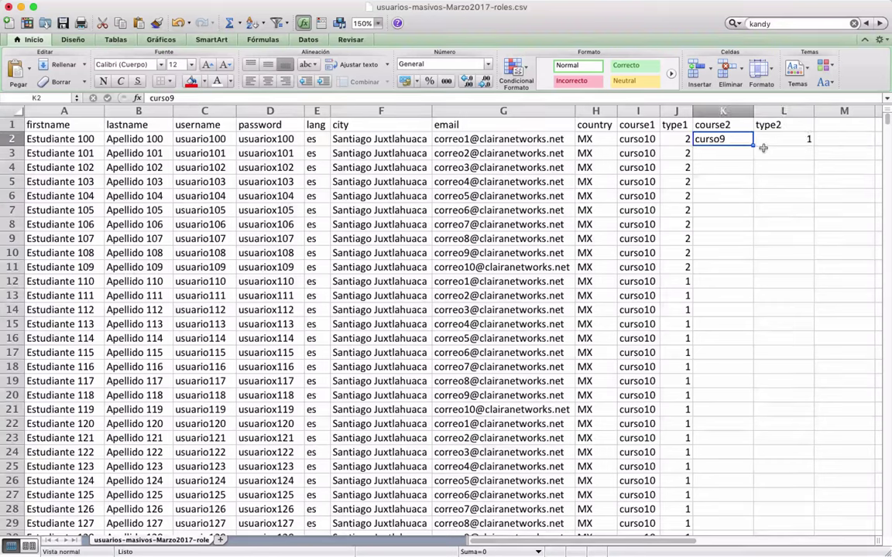
left_click_drag(683, 140, 805, 270)
left_click(684, 283)
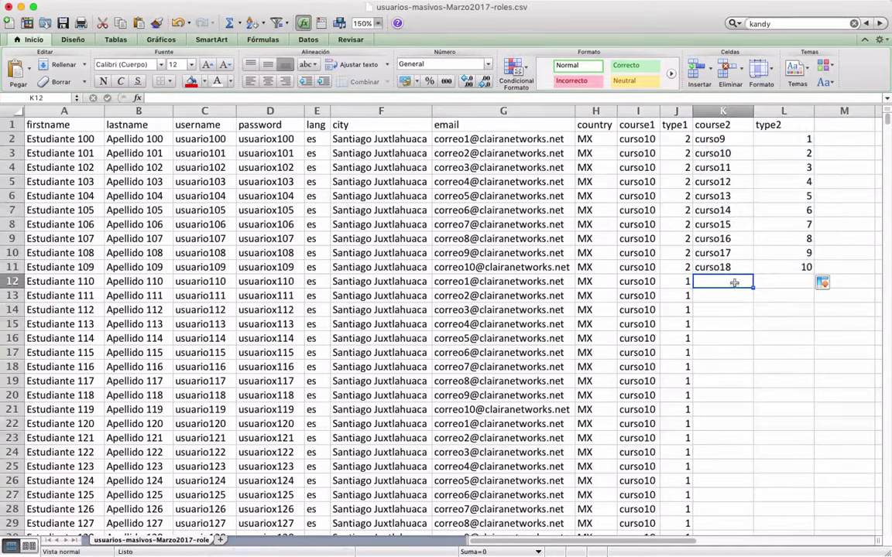
Set course2 in row 3 to curso9 and try to fill that cell down through row 11.
left_click(725, 145)
left_click(717, 155)
type("curso")
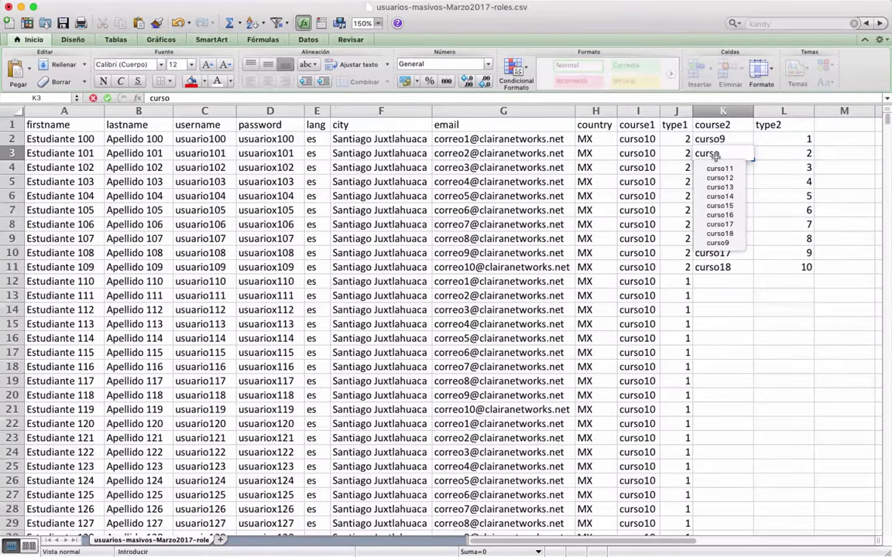
type("9")
key("Return")
left_click(717, 157)
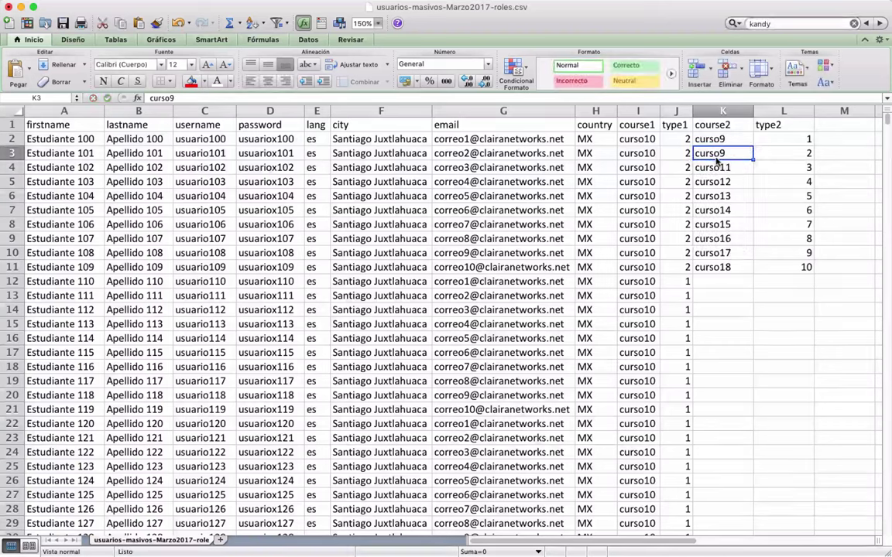
left_click_drag(752, 158, 748, 273)
Set type2 in row 3 to 1 and fill the value 1 down through row 11.
left_click(793, 141)
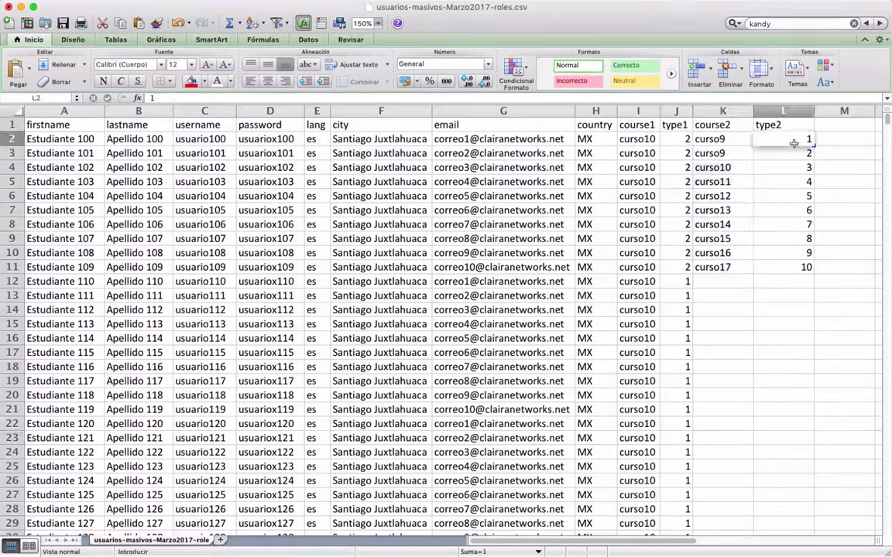
left_click(794, 152)
type("1")
key("Return")
left_click(795, 142)
left_click_drag(795, 148, 813, 273)
Fill curso9 down the course2 column through row 11, using rows 2 and 3 as the pattern.
left_click(722, 281)
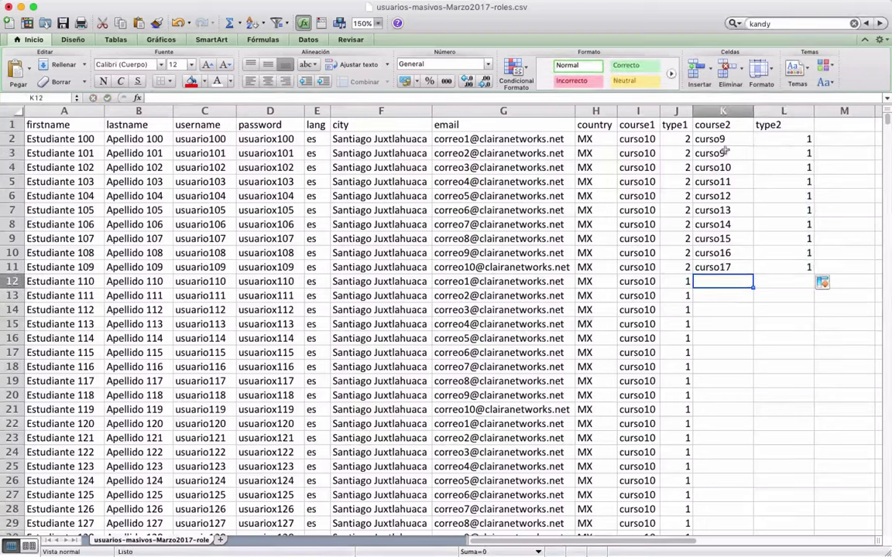
left_click_drag(712, 139, 753, 271)
left_click(719, 281)
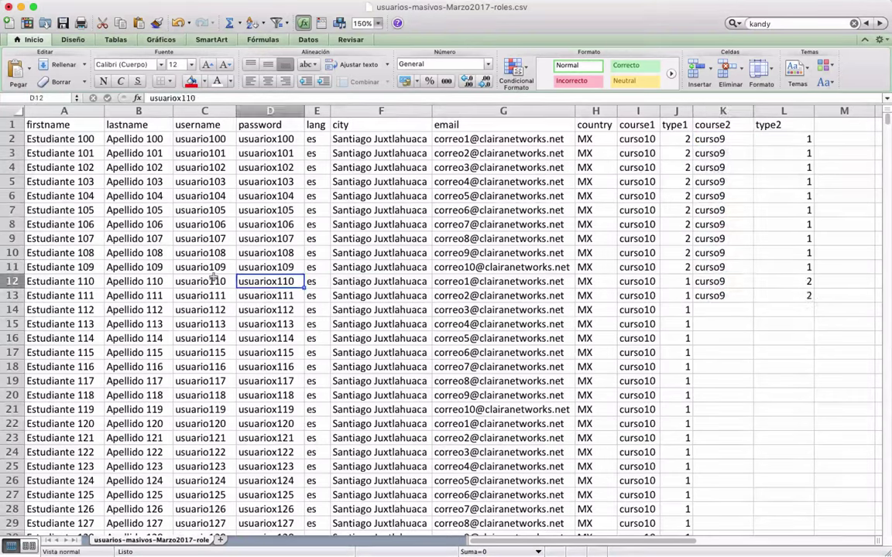
Review the users in rows 12 and 13 across to their course2 and type2 assignments.
left_click(213, 280)
key("Right")
key("Right")
key("Right")
key("Right")
key("Right")
key("Right")
key("Right")
key("Right")
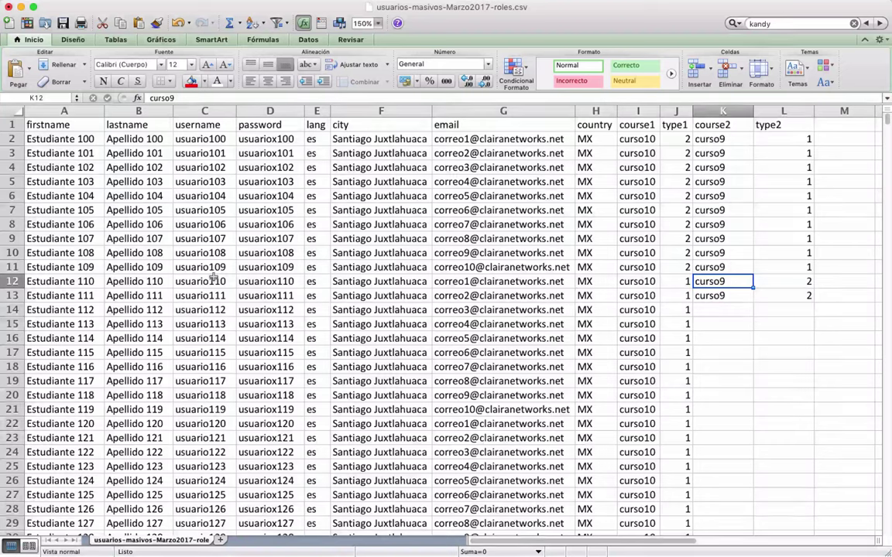
key("Right")
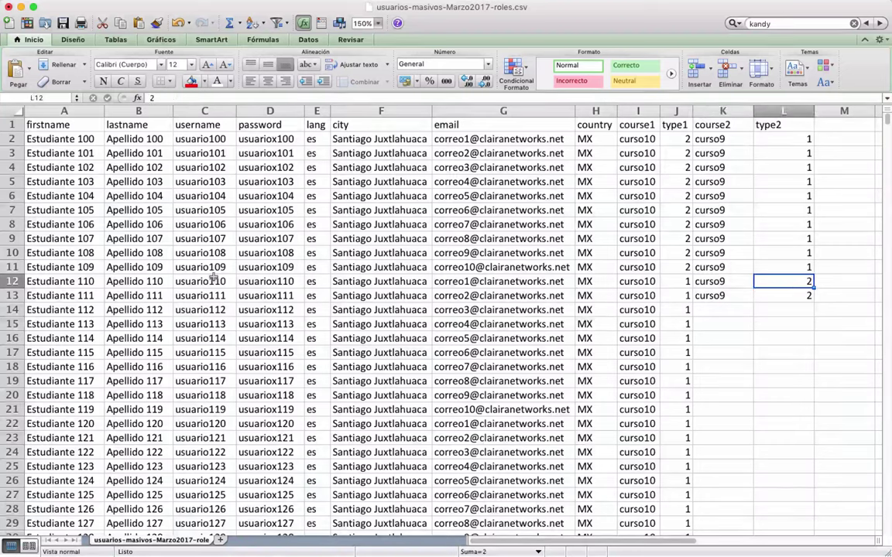
key("Left")
key("Down")
left_click(209, 295)
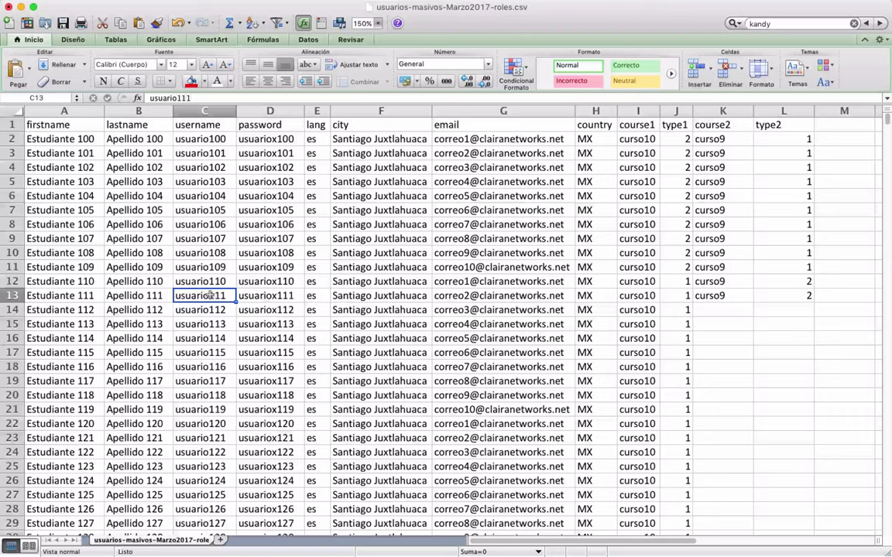
key("Right")
key("Right")
key("Right")
key("Right")
key("Right")
key("Right")
key("Right")
key("Right")
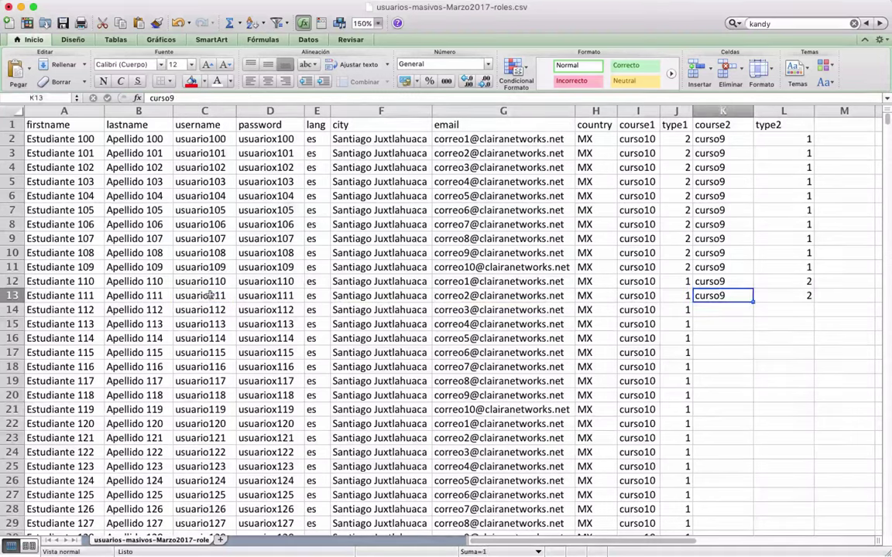
Enter curso9 as course2 and 2 as type2 for the user in row 14.
key("Down")
type("curso")
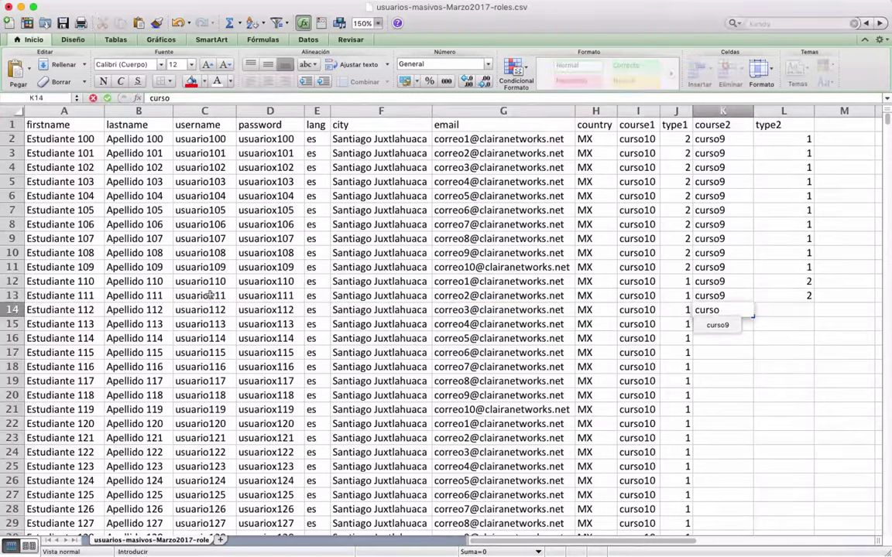
type("9")
key("Tab")
type("2")
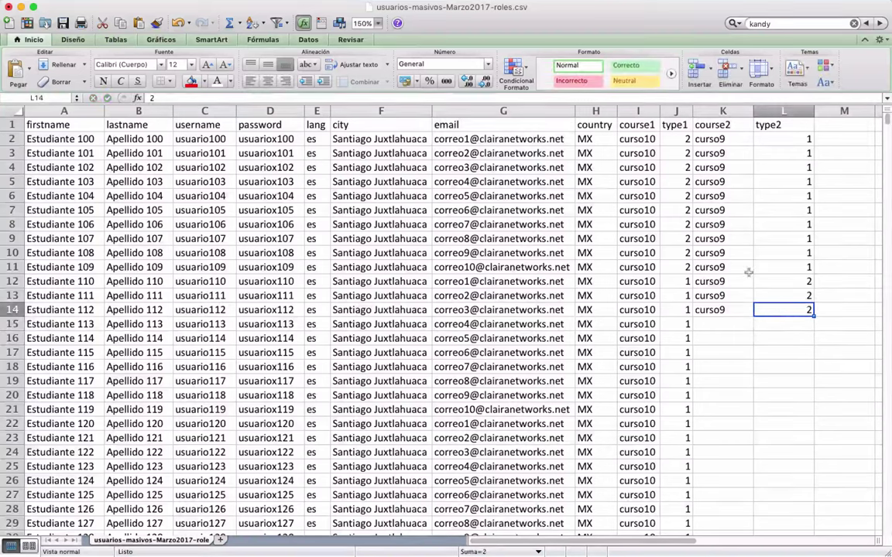
Review the row 2 user's course1, type1, course2 and type2 assignments against the filled rows below.
left_click(720, 253)
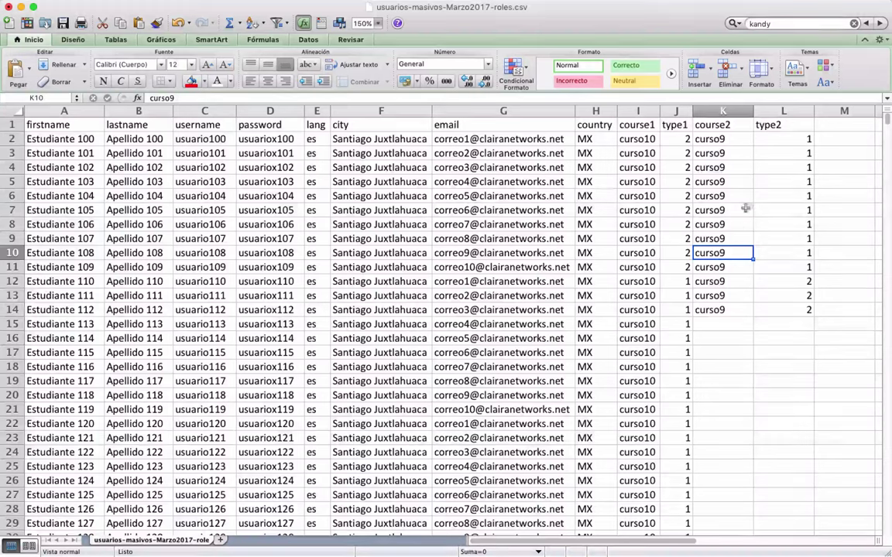
left_click(629, 139)
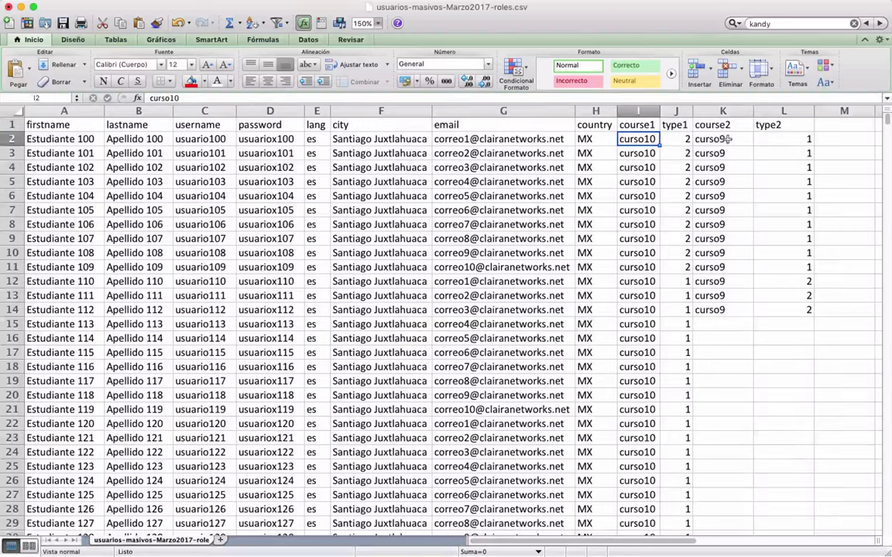
key("Right")
key("Right")
key("Left")
key("Left")
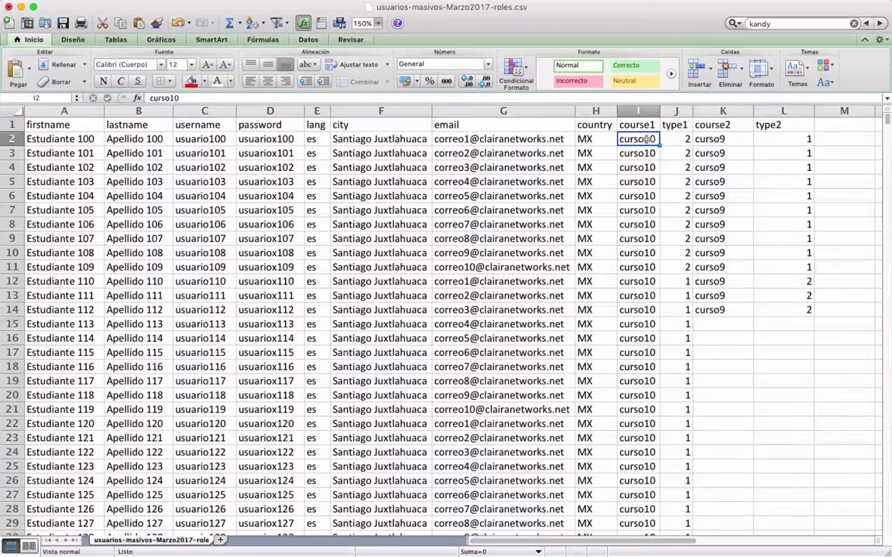
key("Right")
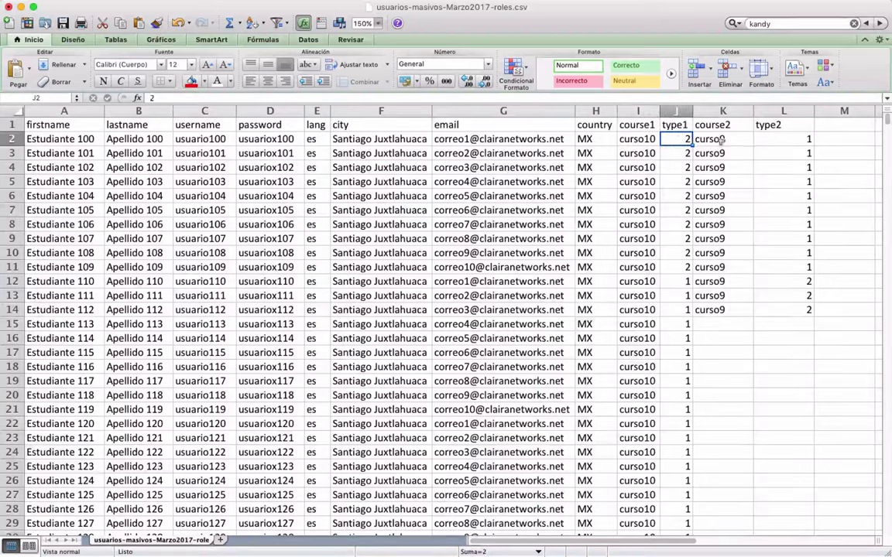
key("Right")
key("Right")
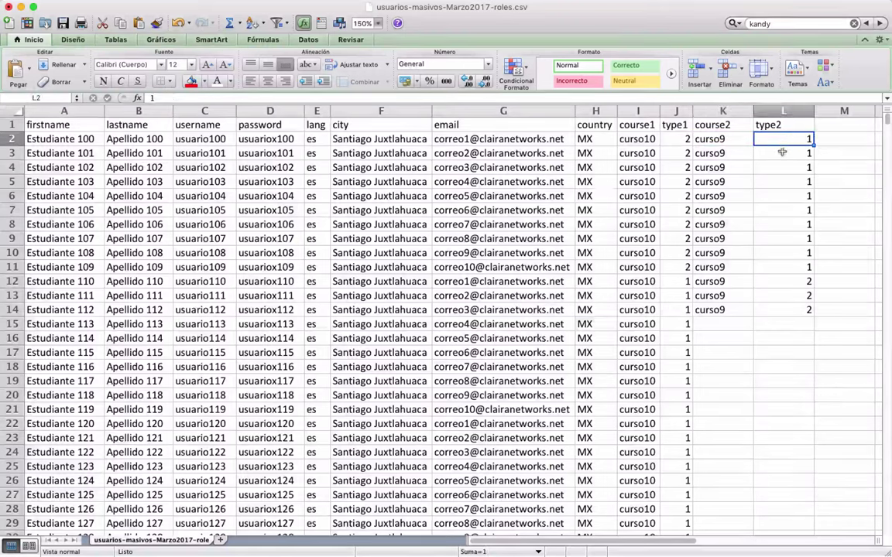
key("Down")
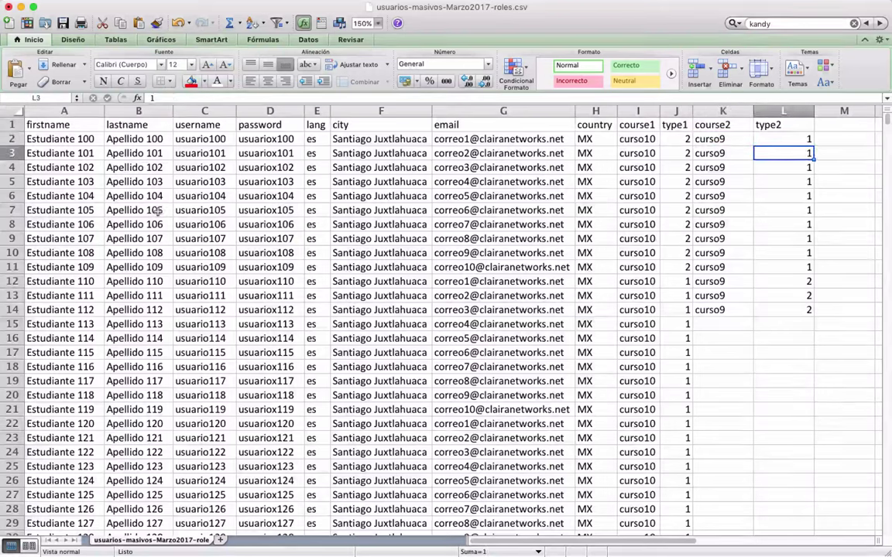
Save a copy of the sheet as the comma-separated file usuarios-masivos-Marzo2017-roles in the Desktop folder.
left_click(83, 7)
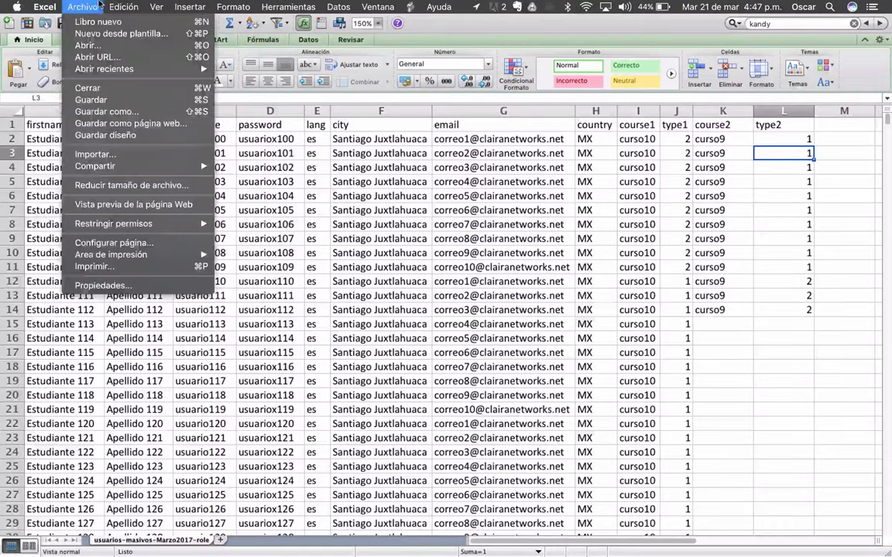
left_click(107, 111)
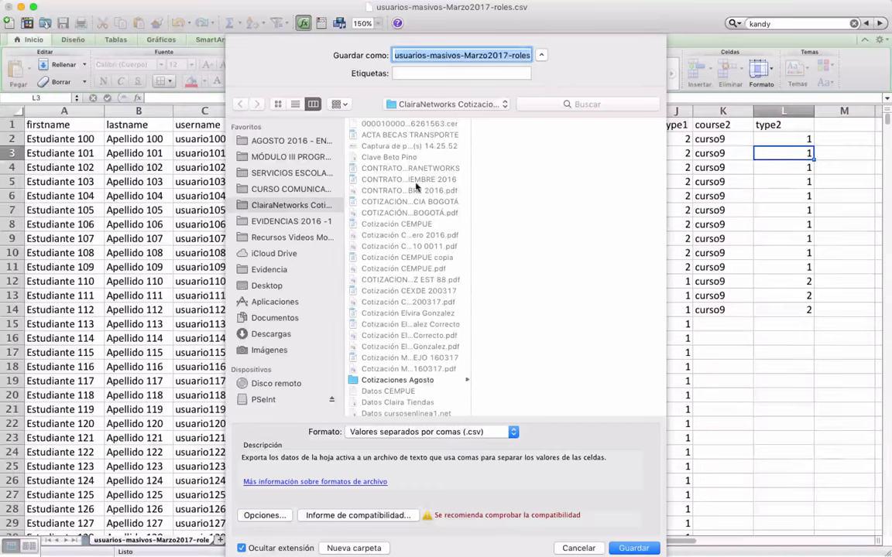
left_click(275, 288)
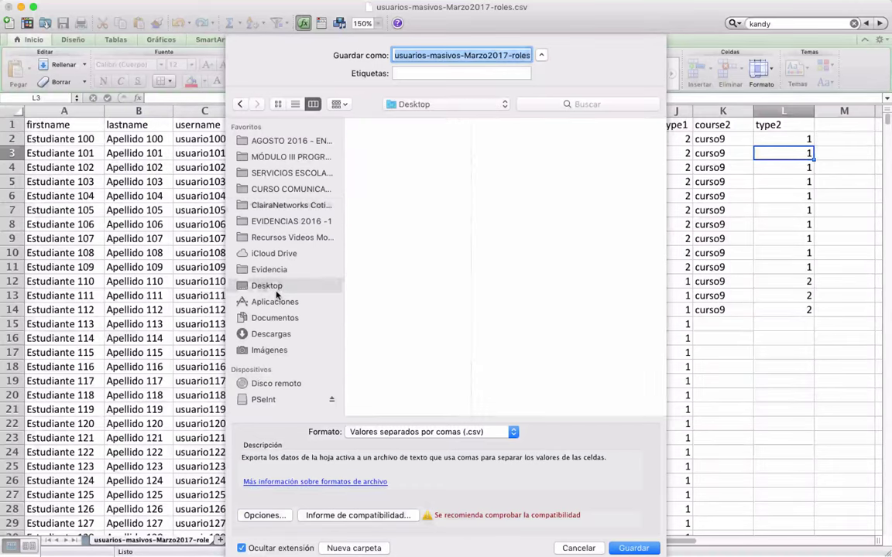
left_click(618, 550)
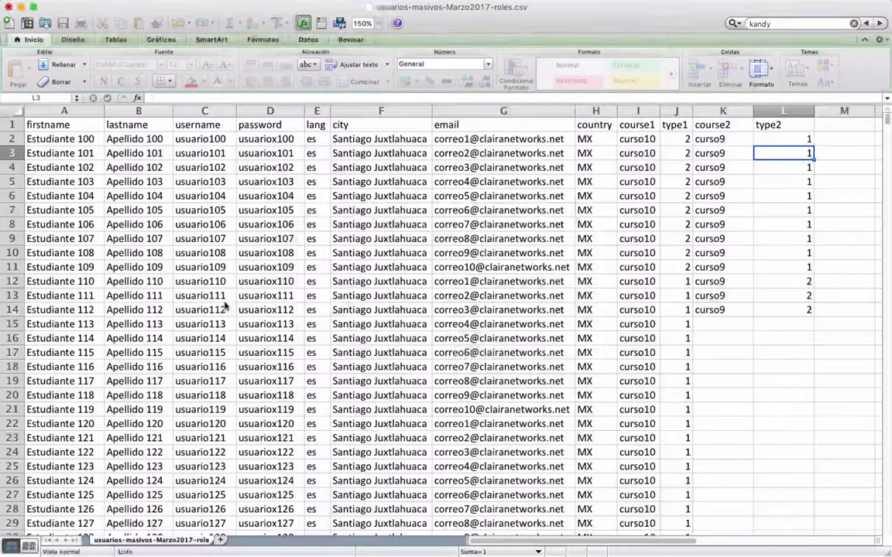
key("Return")
Switch to the Moodle site in Safari and open the Subir usuarios page from the site administration's user accounts.
key("ctrl+Up")
left_click(318, 171)
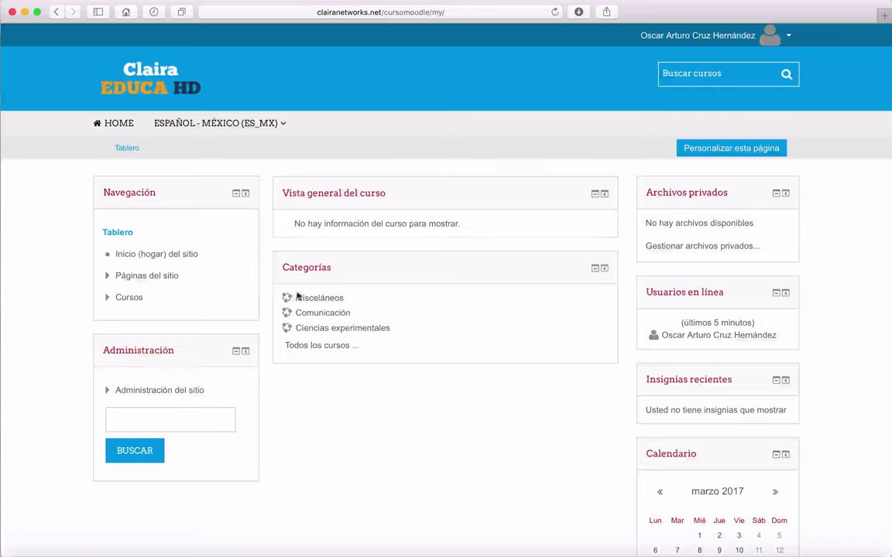
scroll(63, 342, "down", 2)
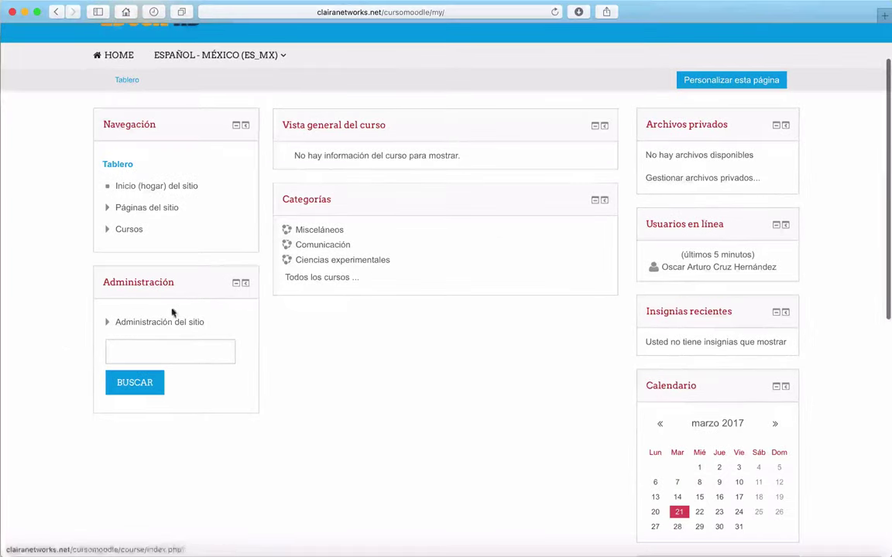
scroll(284, 381, "up", 2)
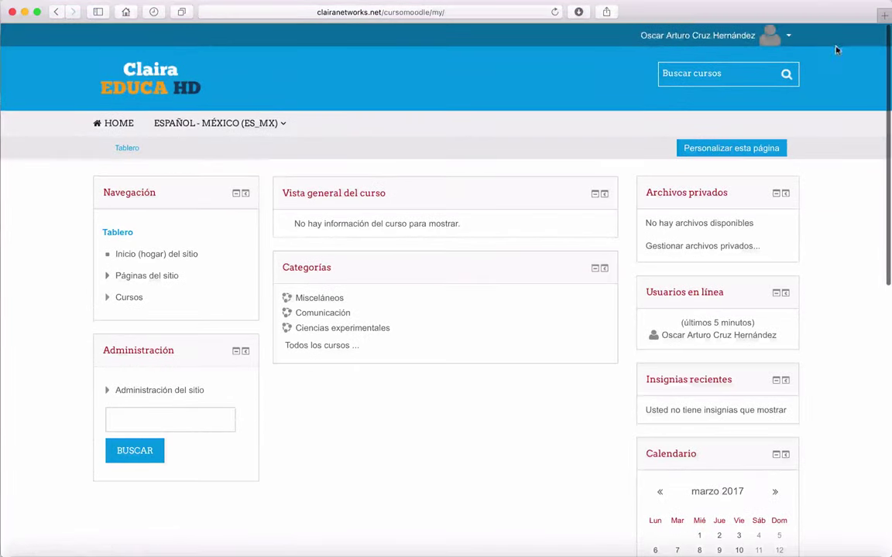
scroll(66, 369, "down", 2)
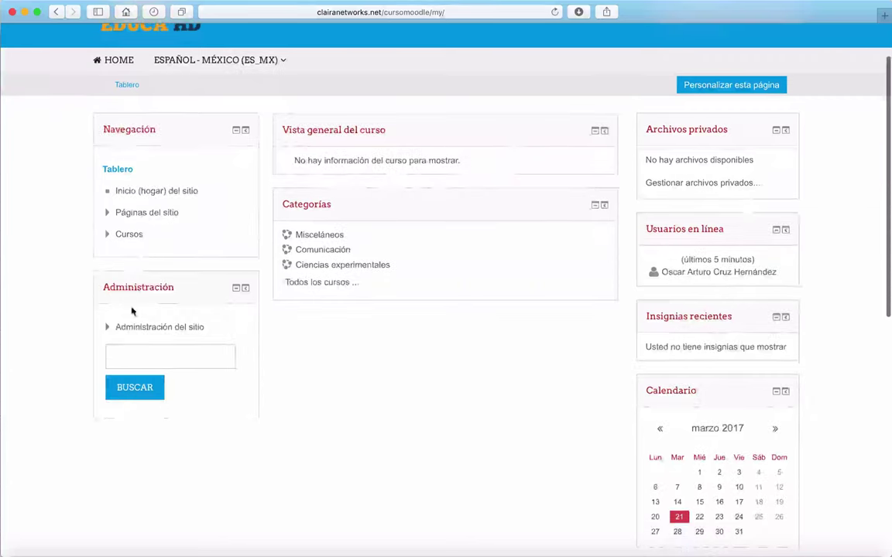
left_click(107, 331)
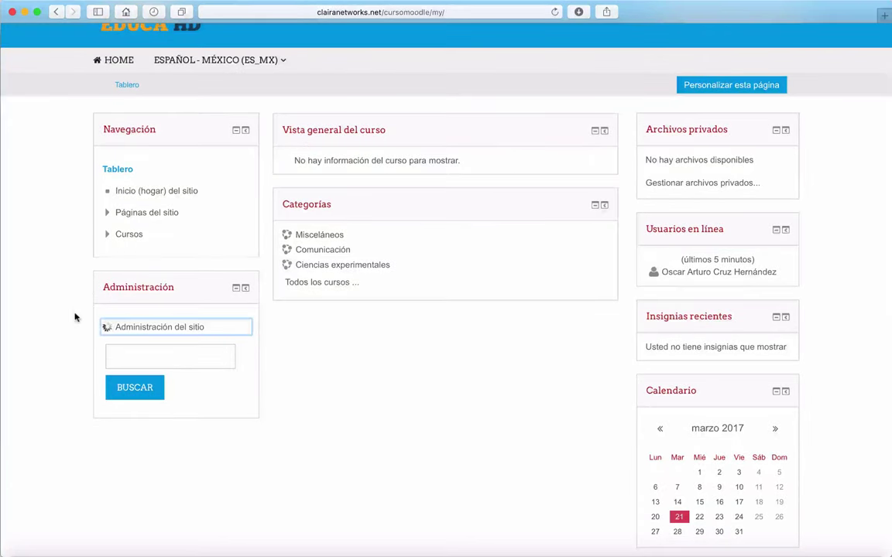
scroll(76, 318, "down", 1)
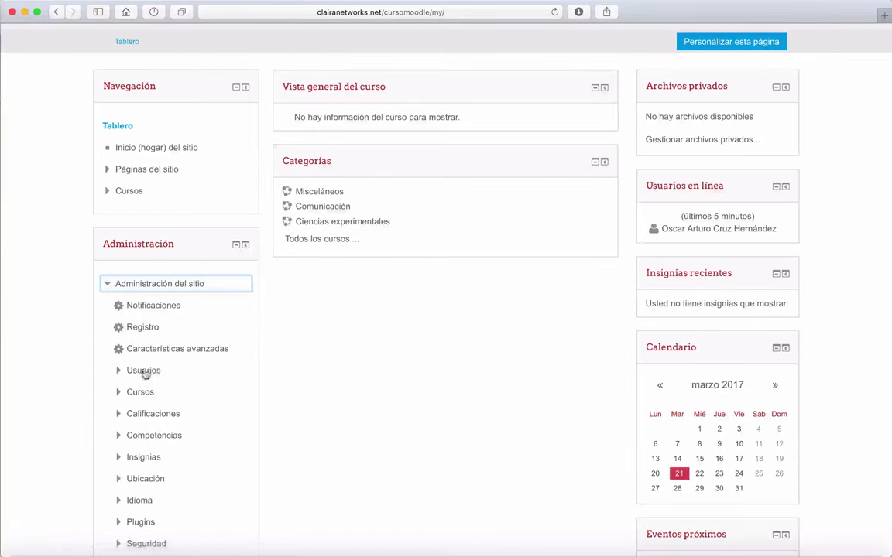
left_click(147, 370)
scroll(210, 348, "down", 3)
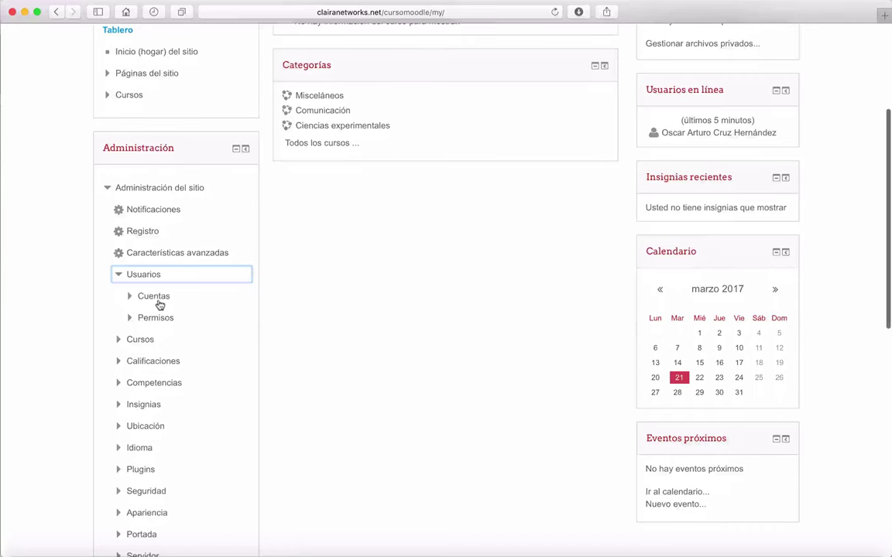
left_click(158, 305)
scroll(392, 349, "down", 2)
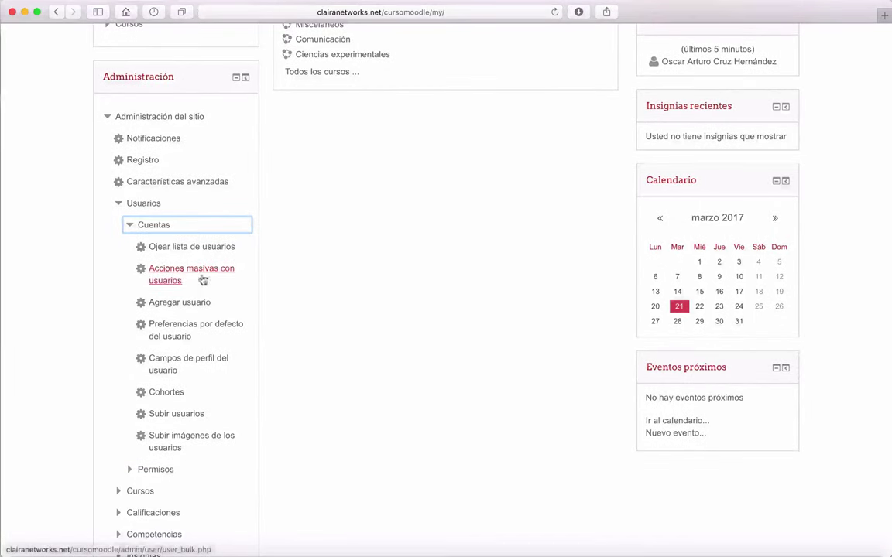
left_click(170, 414)
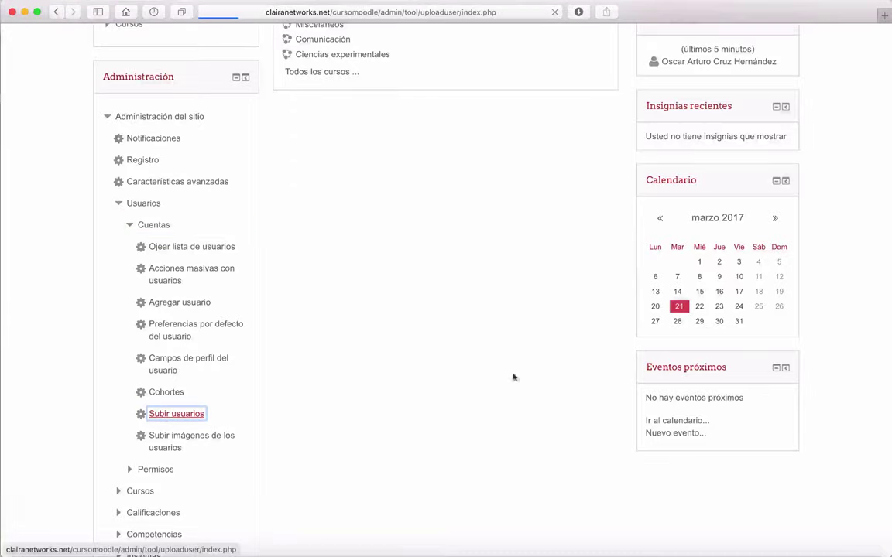
Switch to Excel and examine the user list down to its last row to check how many users it holds.
key("ctrl+Up")
left_click(631, 350)
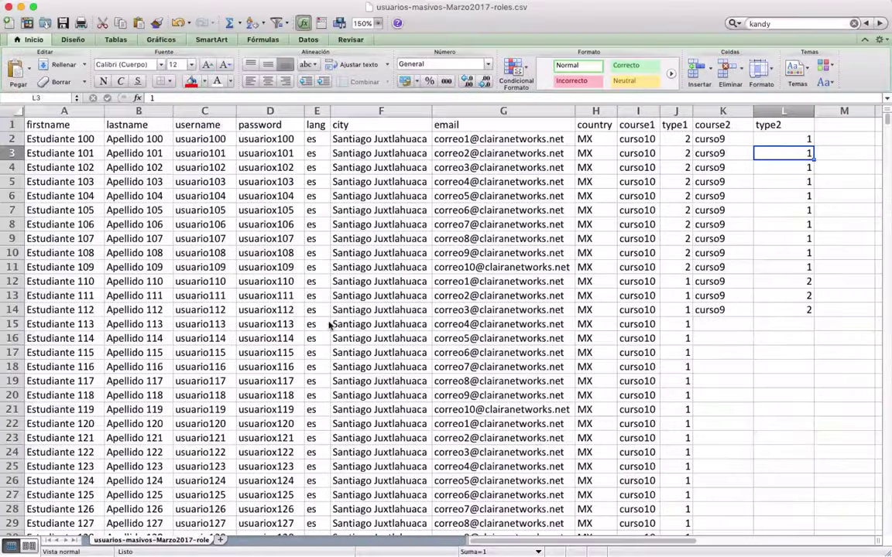
scroll(329, 325, "down", 20)
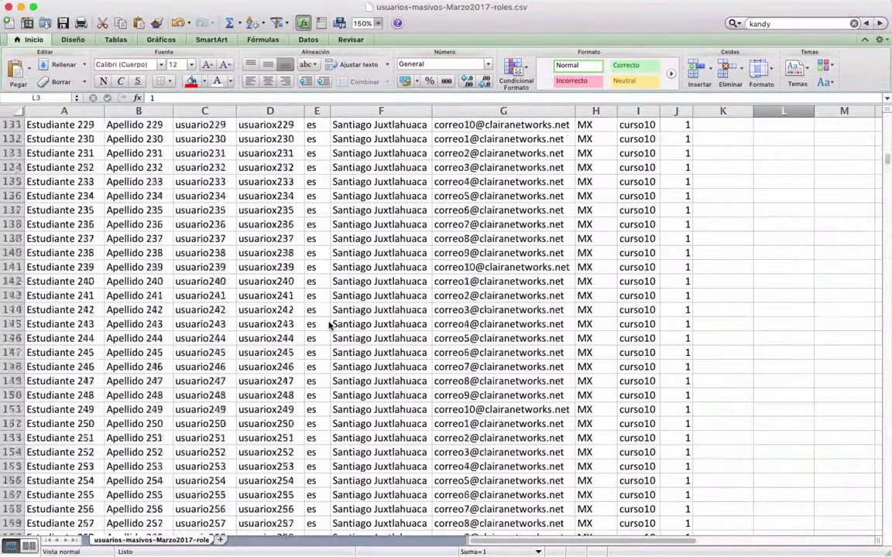
scroll(329, 325, "down", 20)
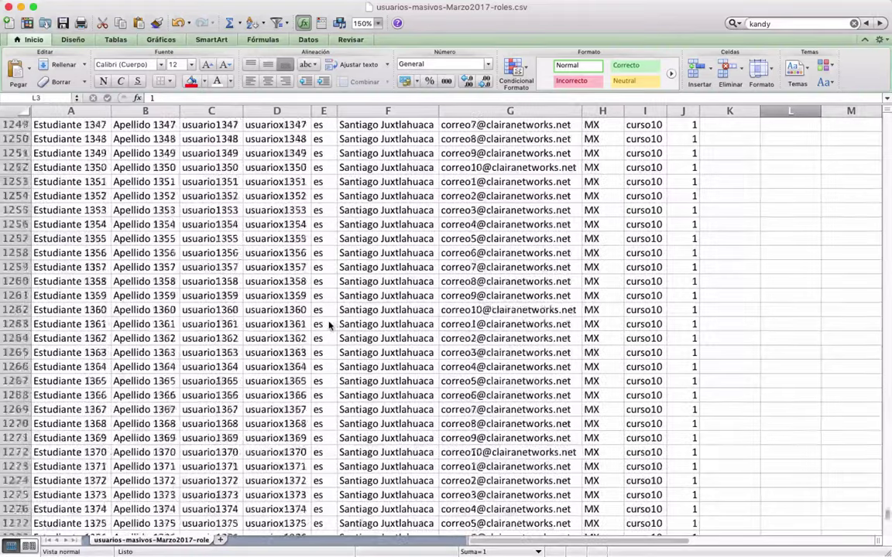
scroll(329, 325, "up", 20)
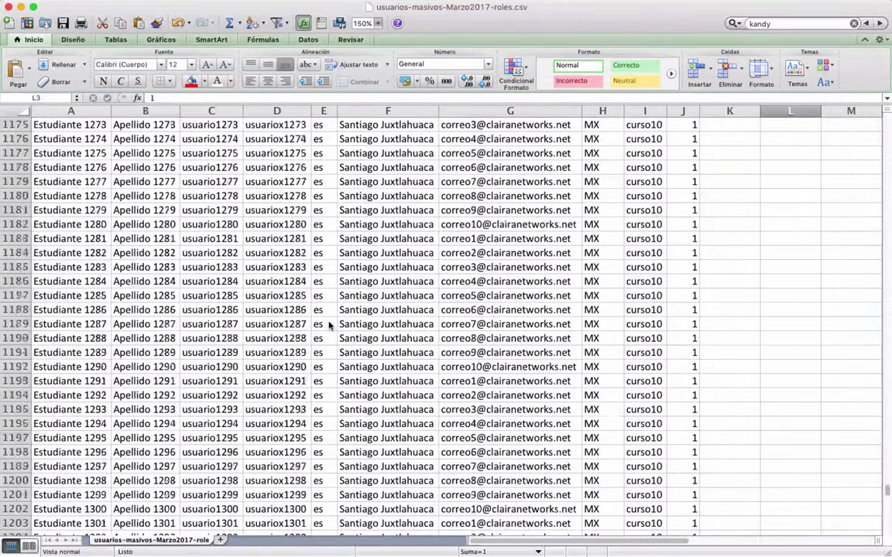
scroll(329, 326, "down", 9)
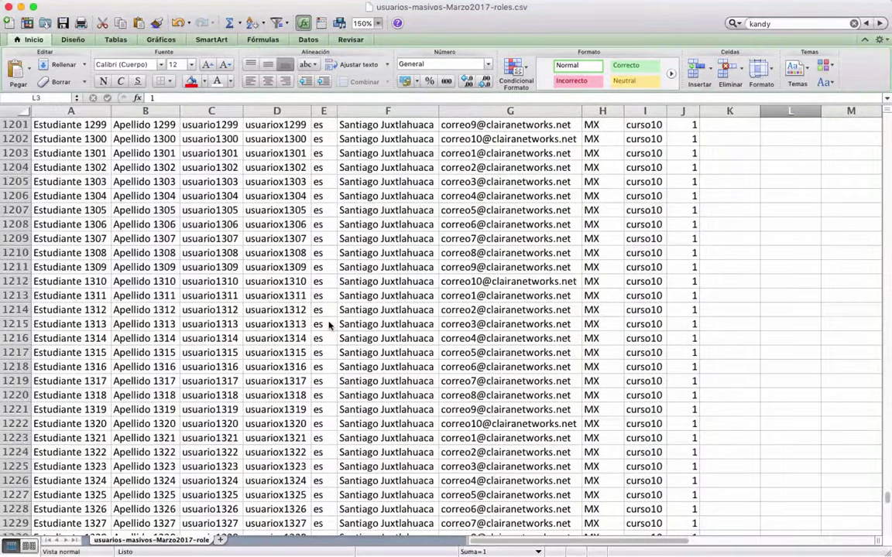
scroll(329, 325, "down", 13)
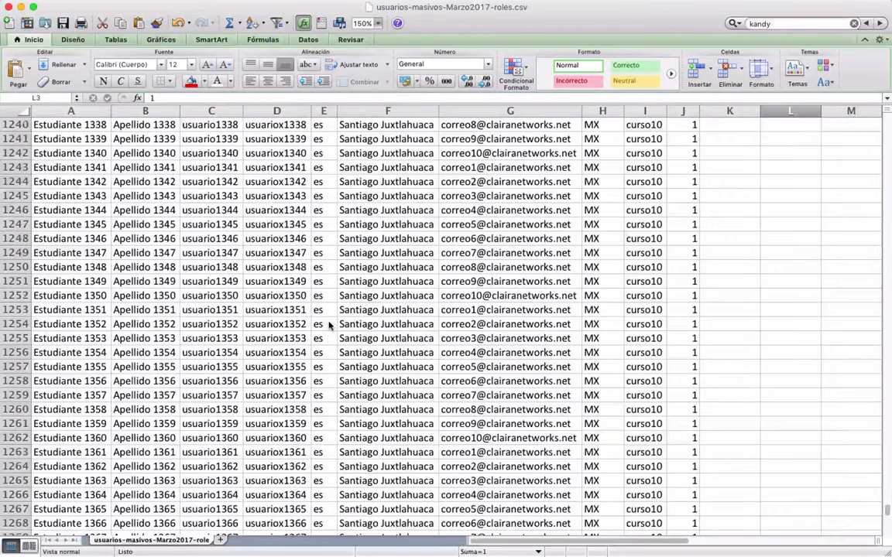
scroll(329, 325, "down", 9)
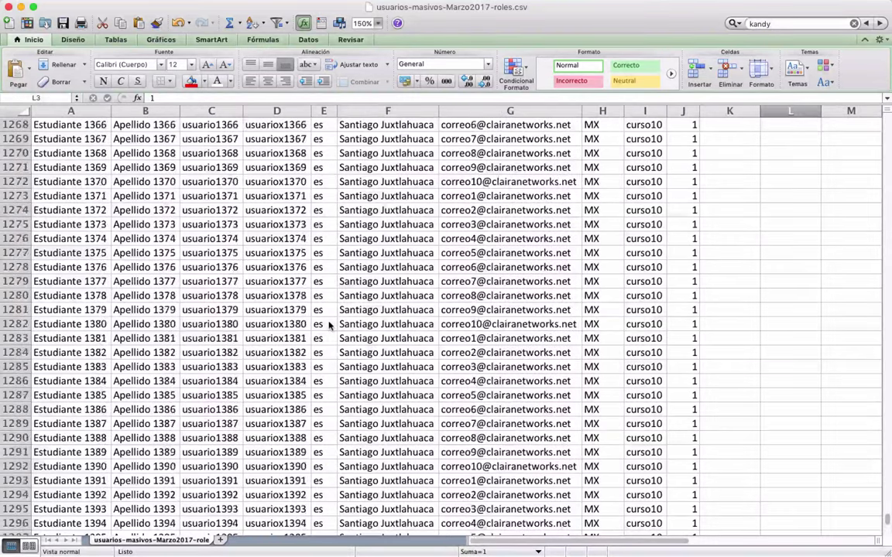
scroll(329, 325, "down", 2)
scroll(329, 325, "down", 8)
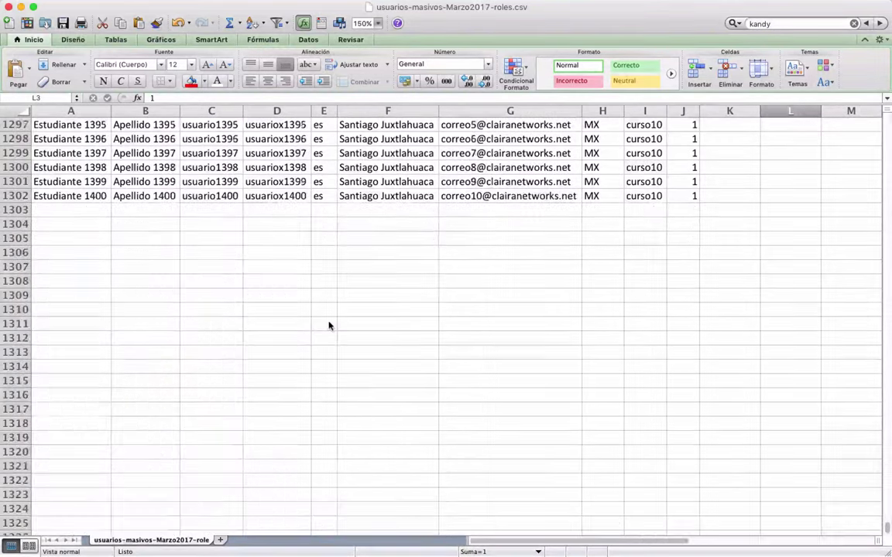
Switch back to Safari and upload usuarios-masivos-Marzo2017-roles from the Desktop as the file for the bulk user upload.
key("ctrl+Up")
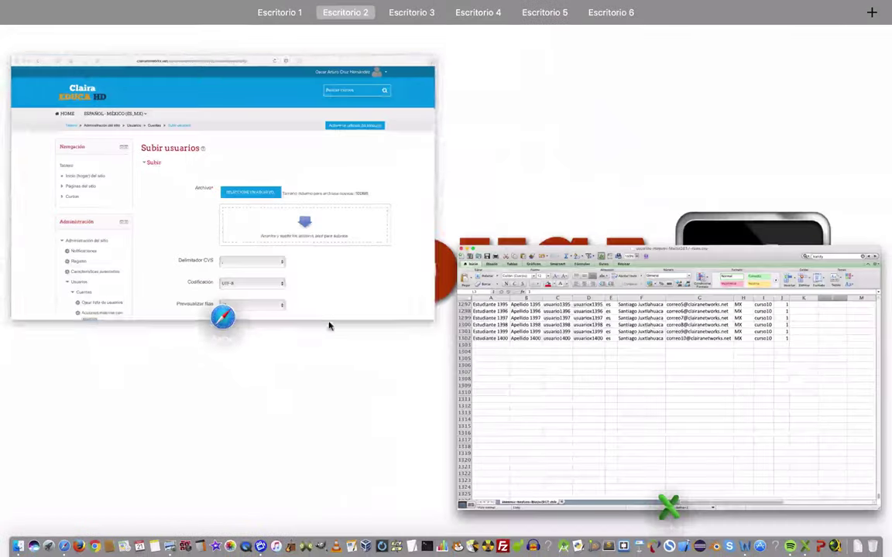
left_click(358, 225)
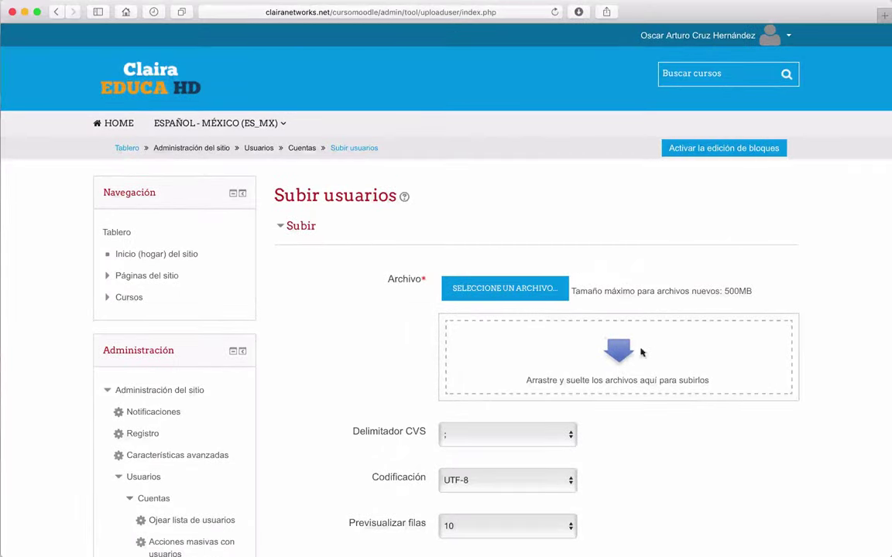
left_click(505, 291)
left_click(226, 185)
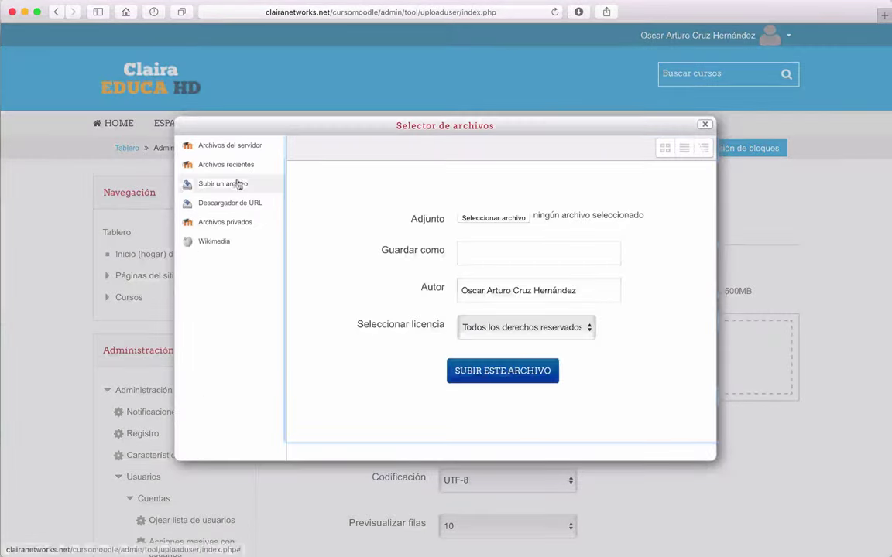
left_click(494, 218)
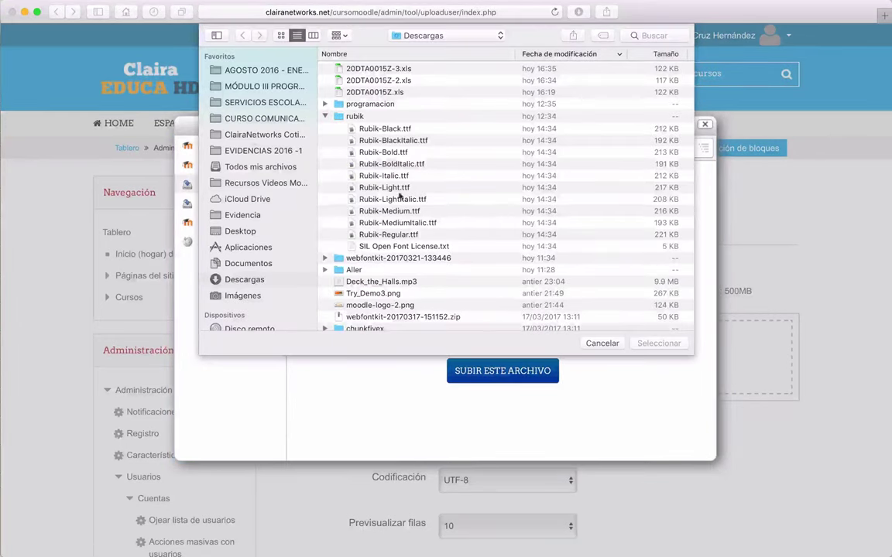
left_click(253, 232)
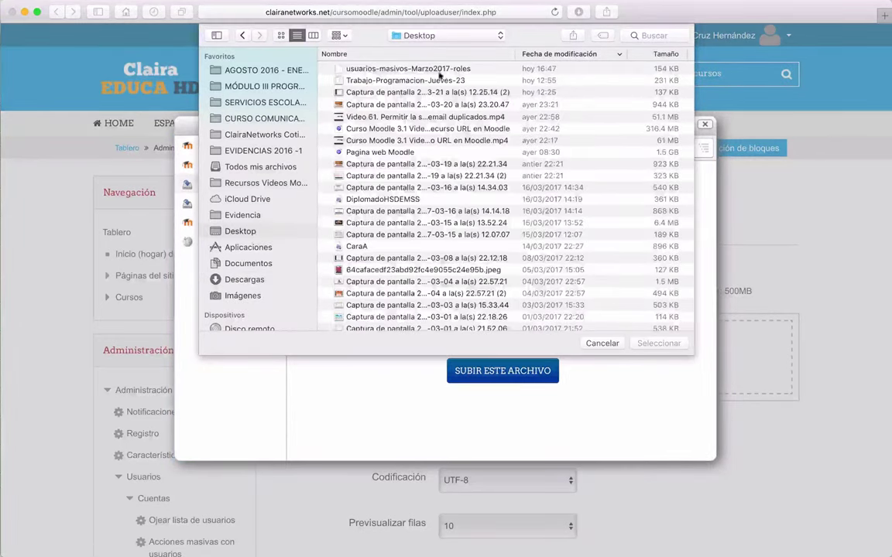
left_click(432, 68)
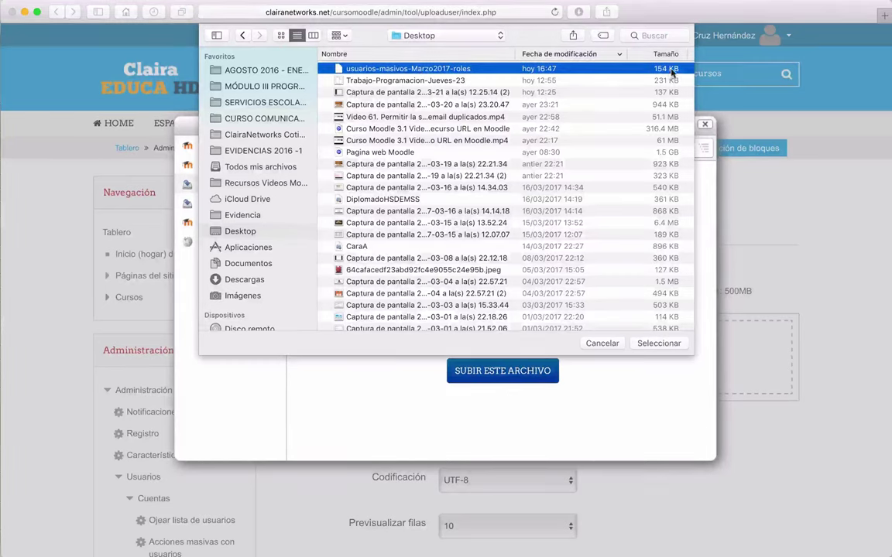
left_click(662, 345)
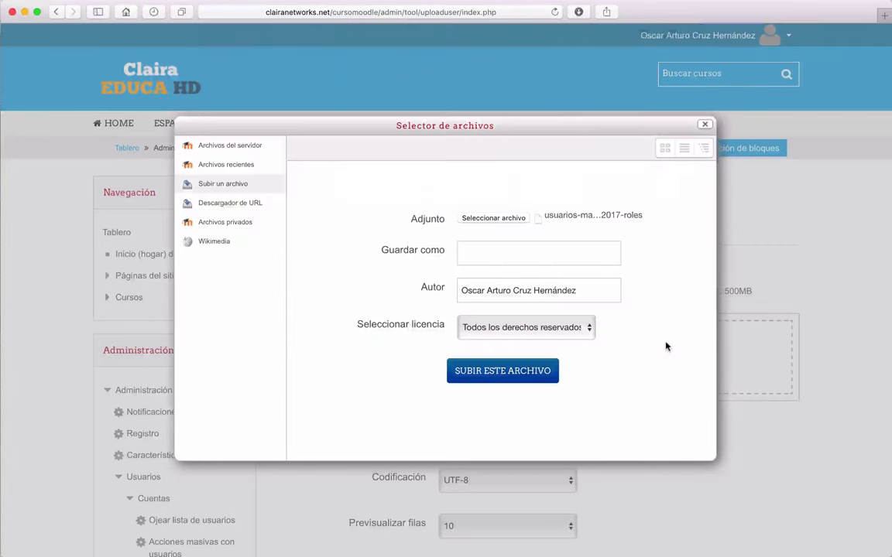
left_click(493, 379)
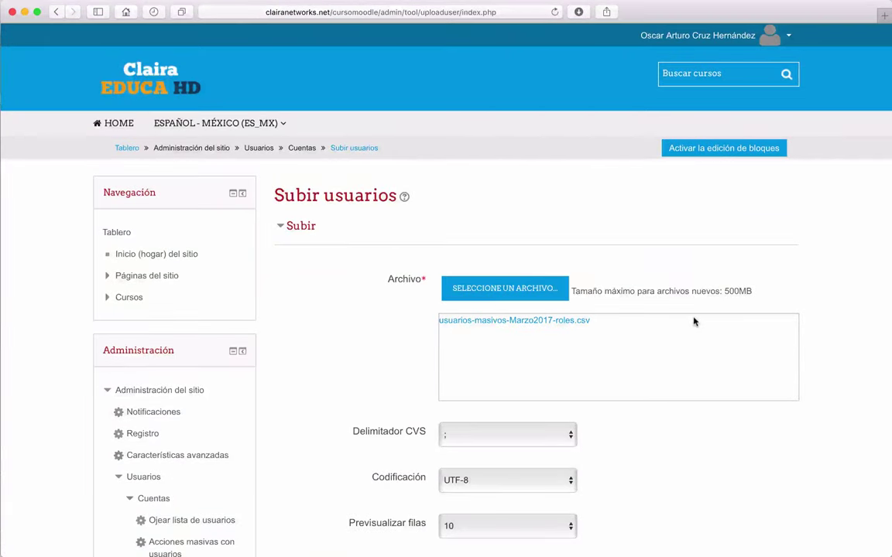
Set the CSV delimiter of the user upload to a comma.
scroll(695, 321, "down", 3)
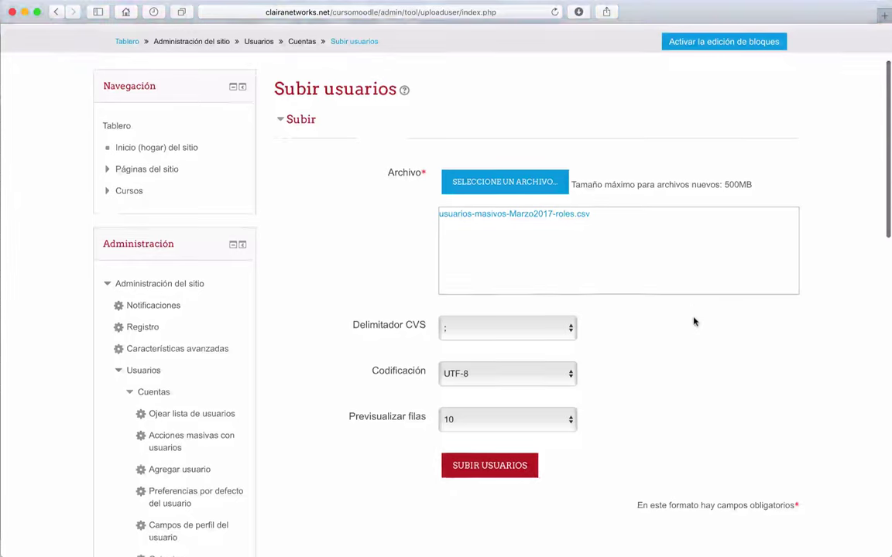
left_click(573, 328)
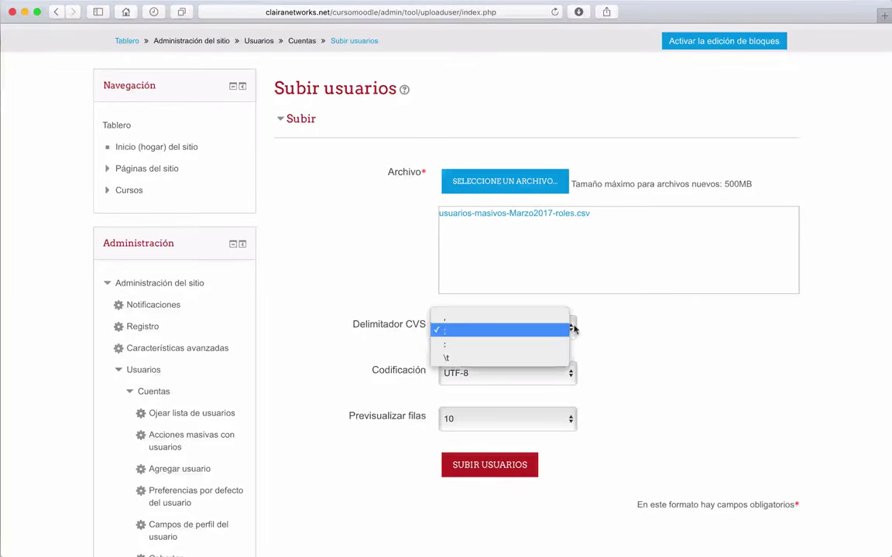
left_click(467, 318)
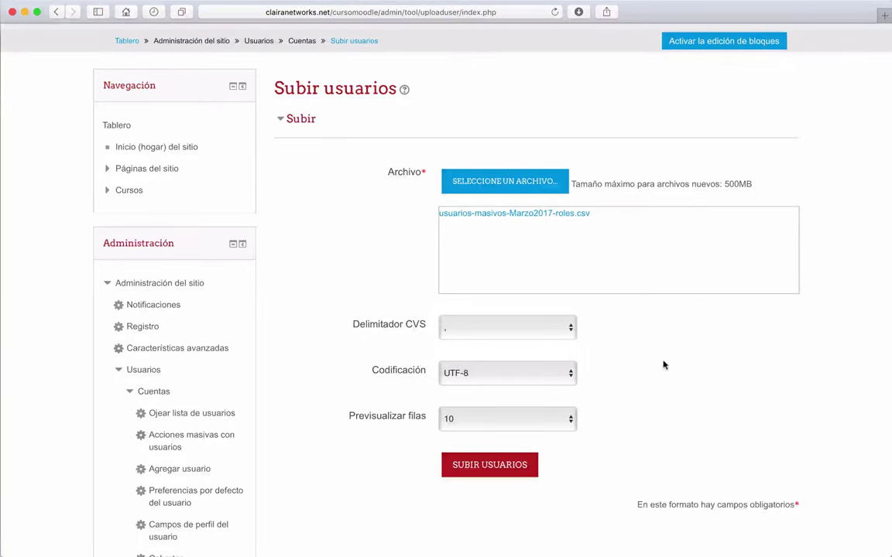
Set the number of preview rows to 100000 and submit the file for the user upload preview.
scroll(662, 364, "down", 1)
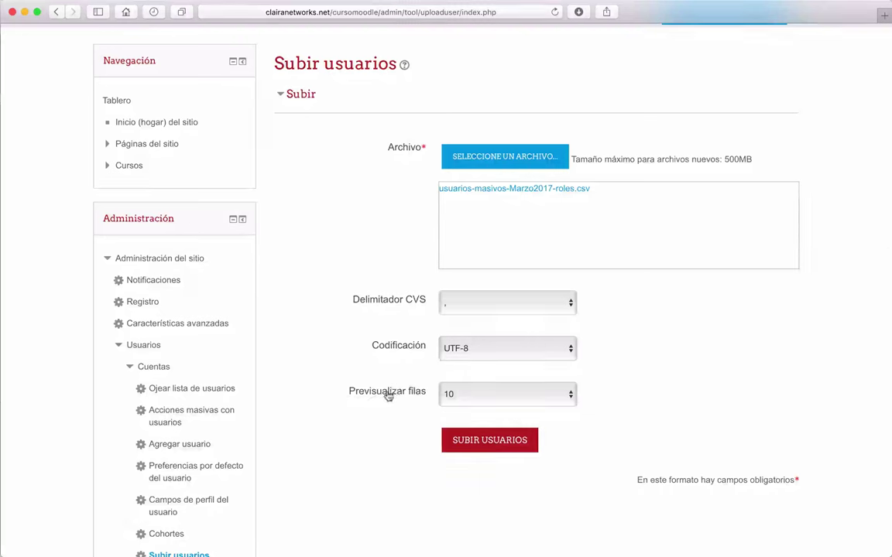
left_click(574, 394)
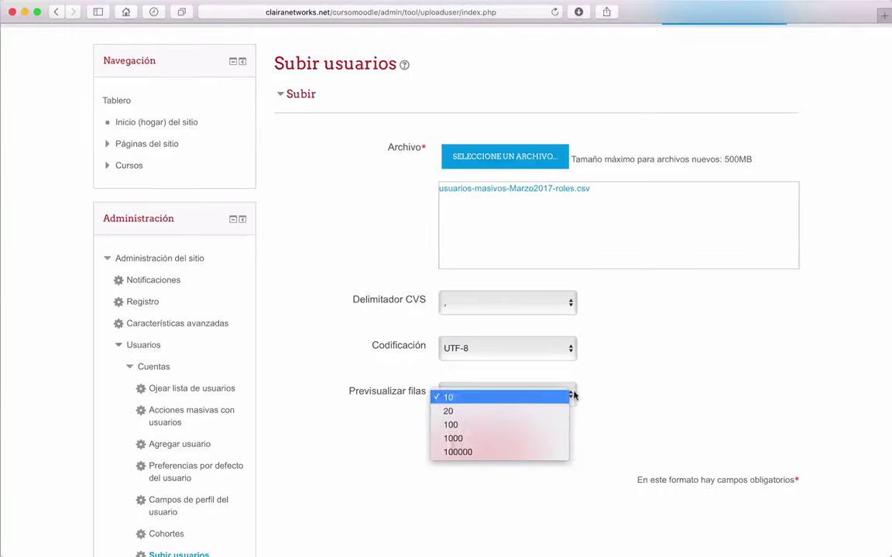
left_click(485, 453)
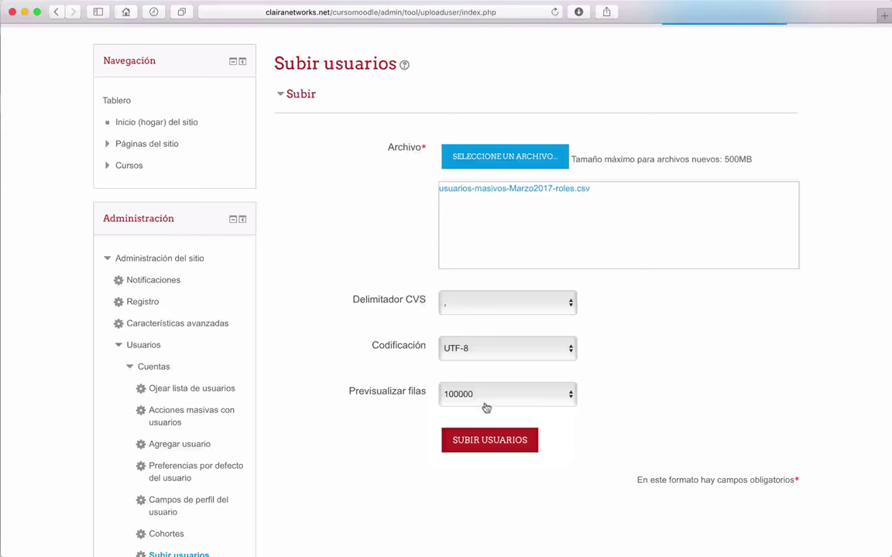
left_click(499, 447)
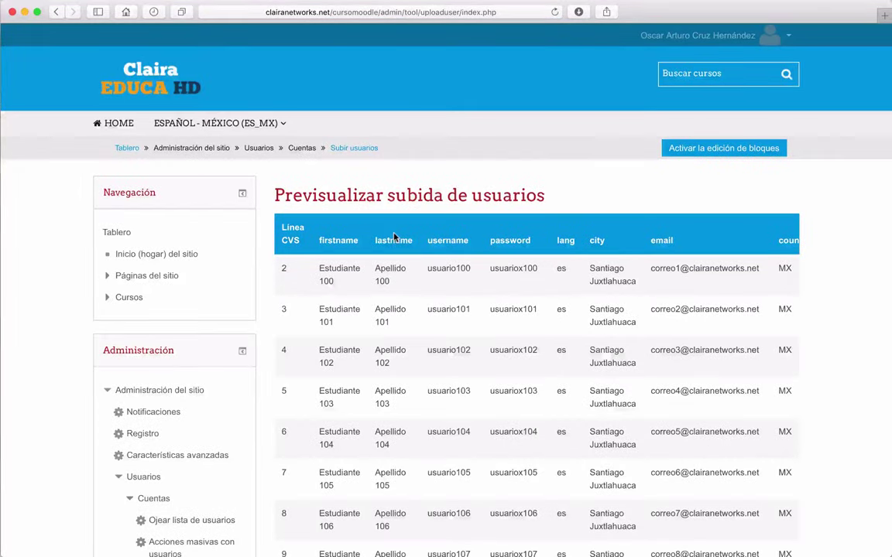
Examine the upload preview down to its last user row and find the Configuración section below it.
scroll(394, 235, "down", 2)
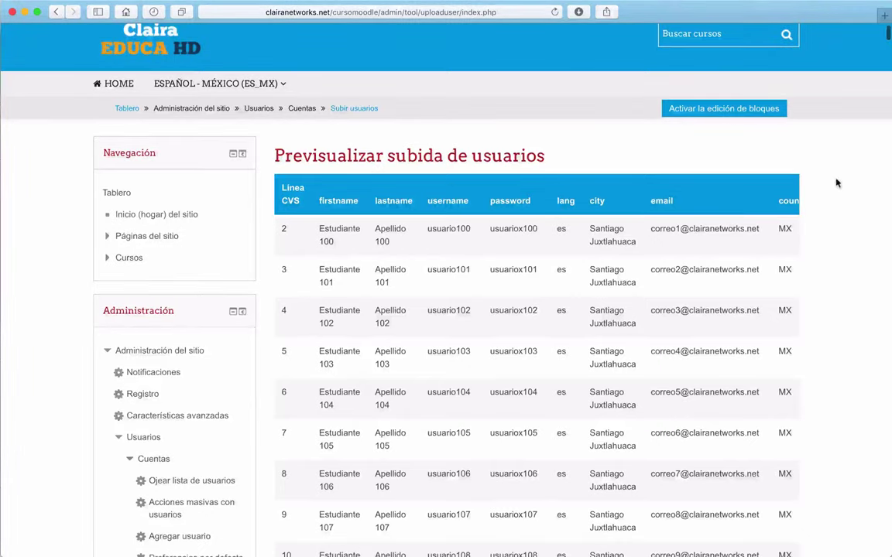
scroll(836, 179, "down", 20)
scroll(836, 183, "down", 20)
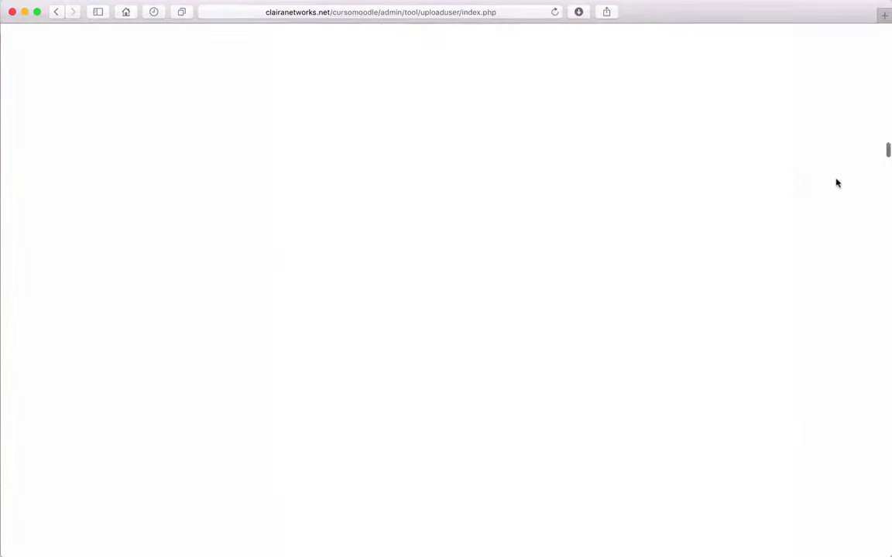
scroll(836, 183, "down", 20)
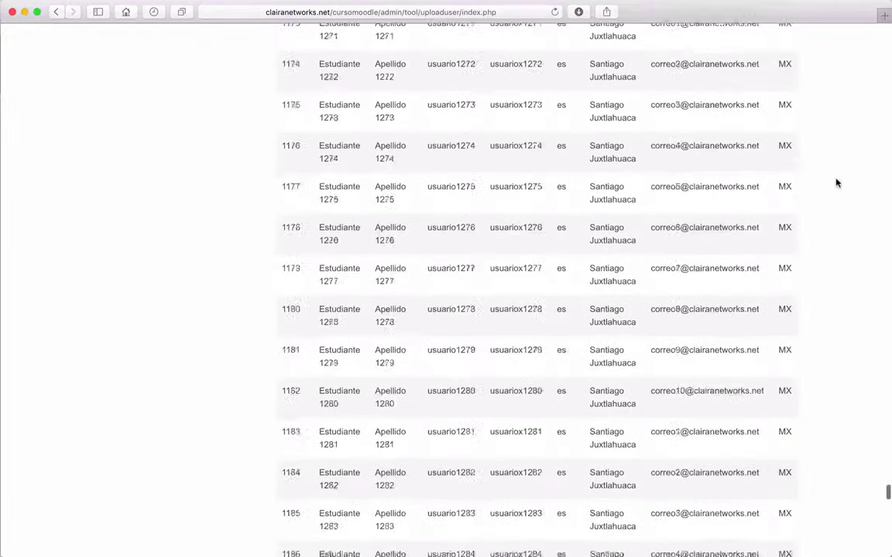
scroll(836, 183, "down", 15)
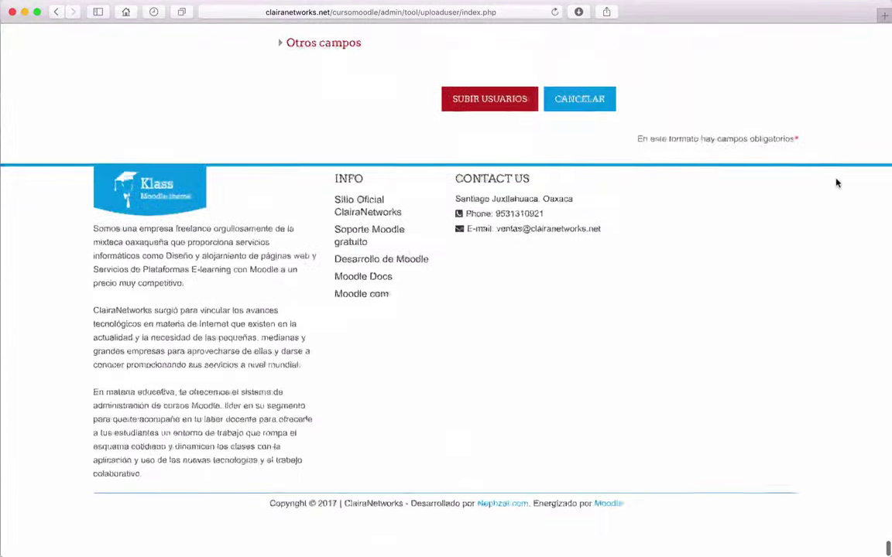
scroll(836, 183, "up", 10)
scroll(836, 183, "up", 5)
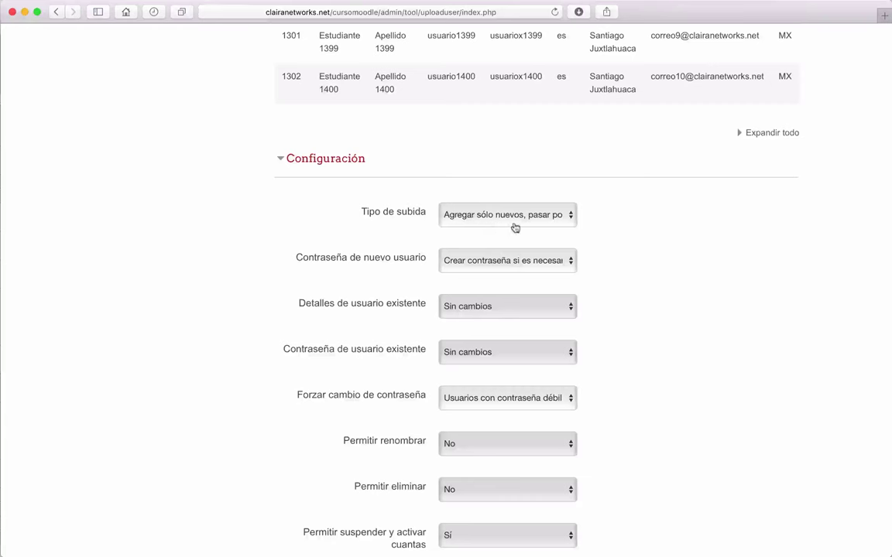
Keep Tipo de subida on adding only new users and set Contraseña de nuevo usuario to Campo requerido en el archivo.
left_click(573, 222)
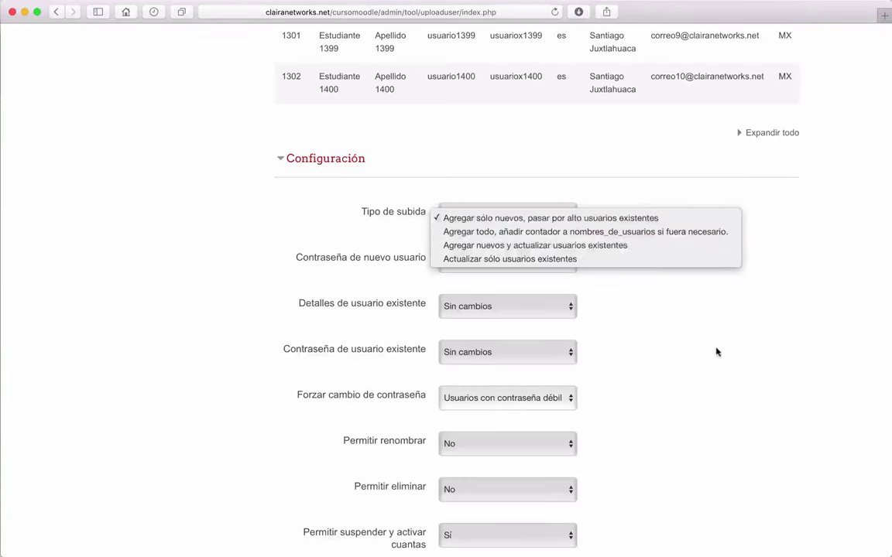
left_click(697, 358)
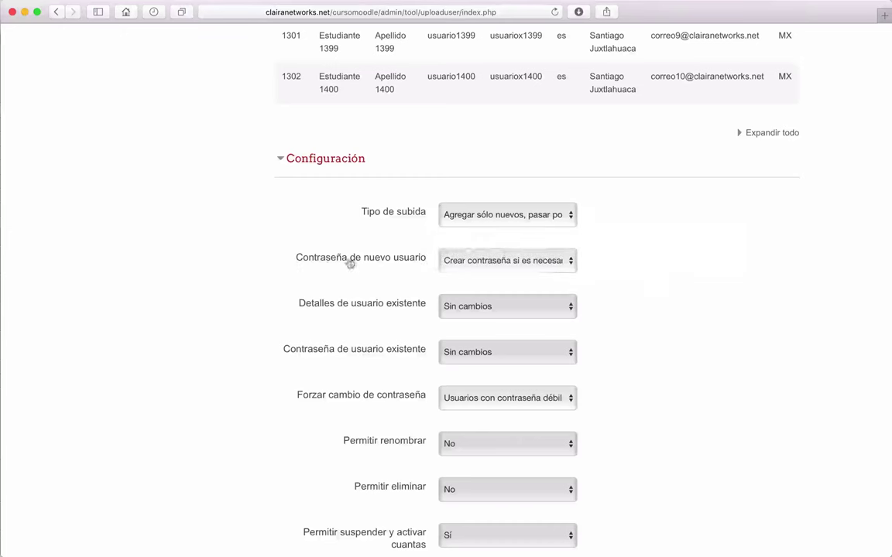
left_click(480, 262)
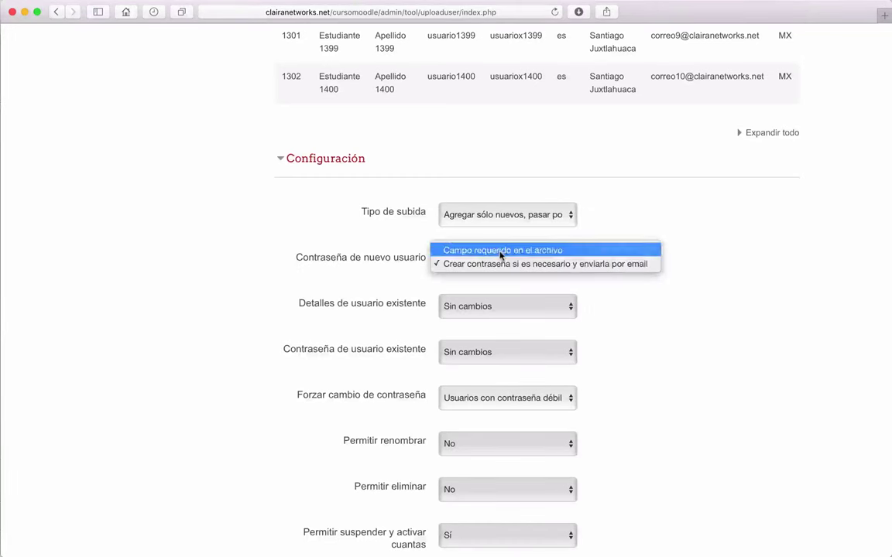
left_click(503, 251)
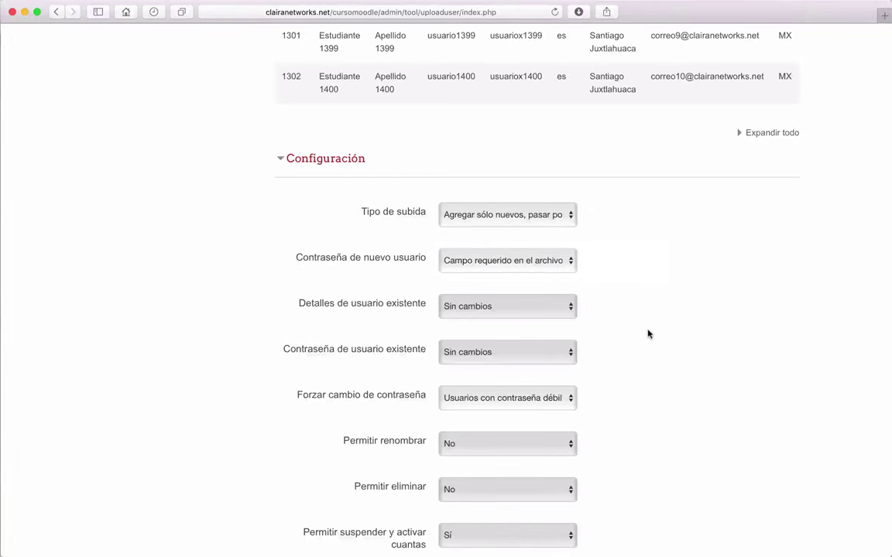
Switch to Excel to check the passwords in the user list, and return to the upload settings in Safari.
scroll(649, 334, "down", 1)
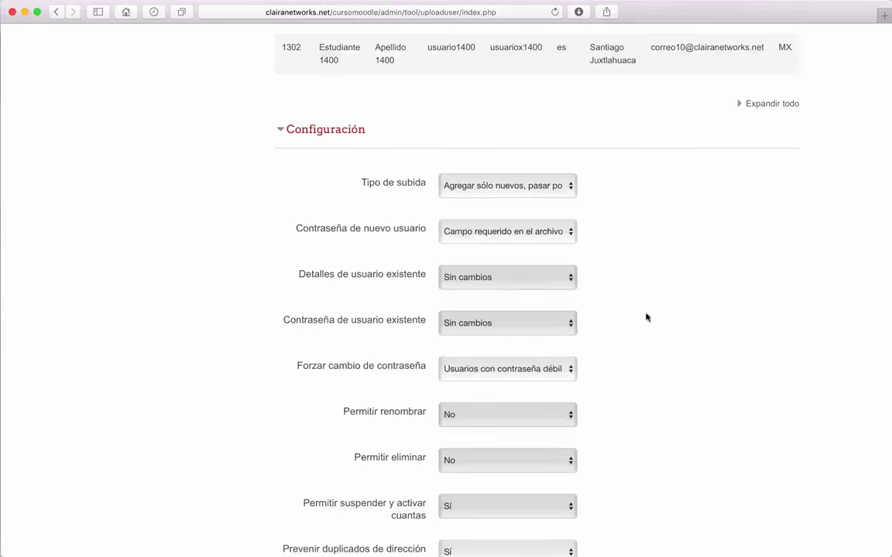
scroll(642, 276, "down", 3)
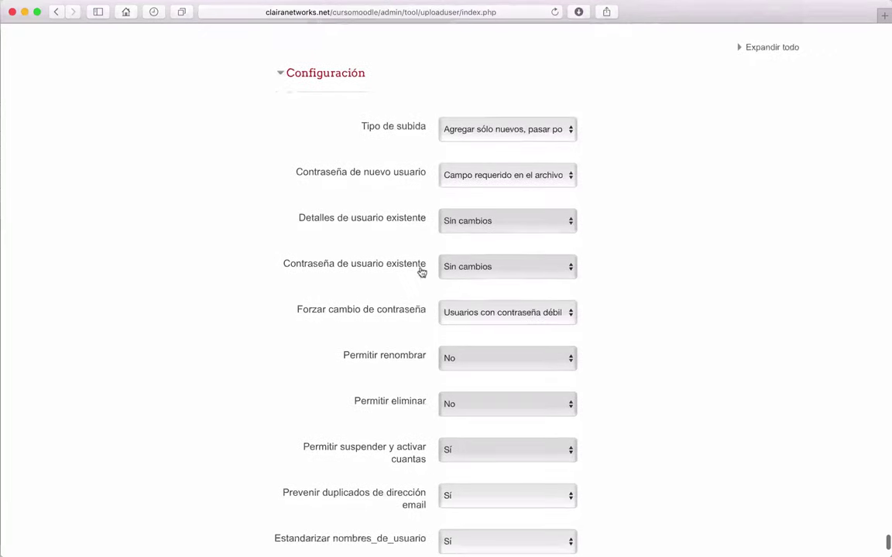
scroll(653, 294, "down", 5)
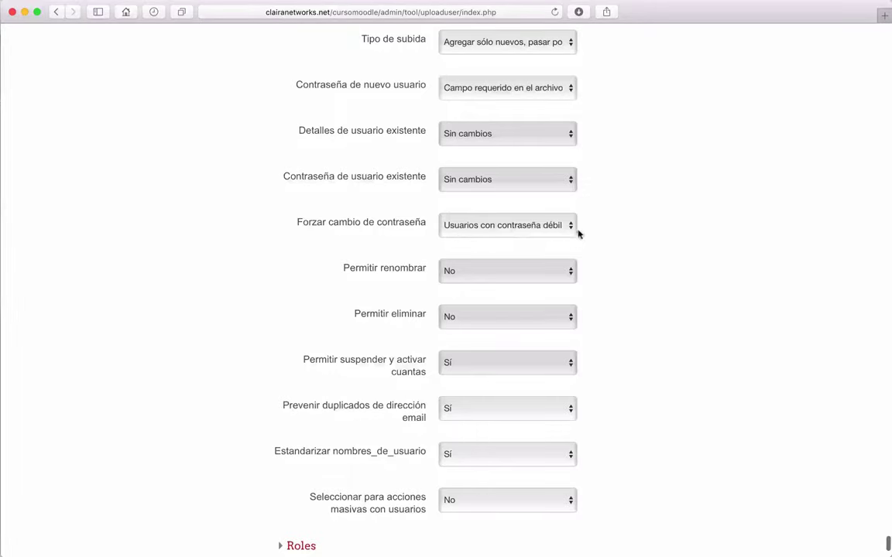
key("ctrl+Up")
left_click(662, 377)
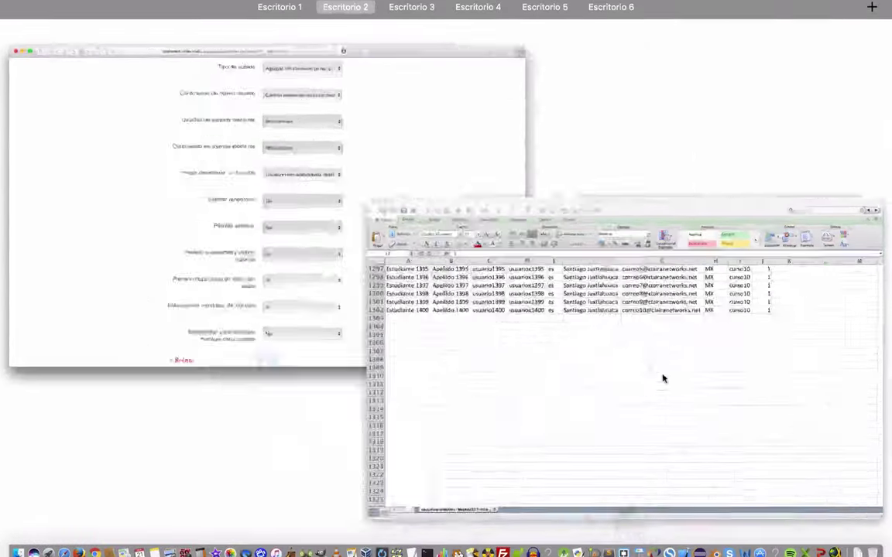
scroll(476, 209, "up", 20)
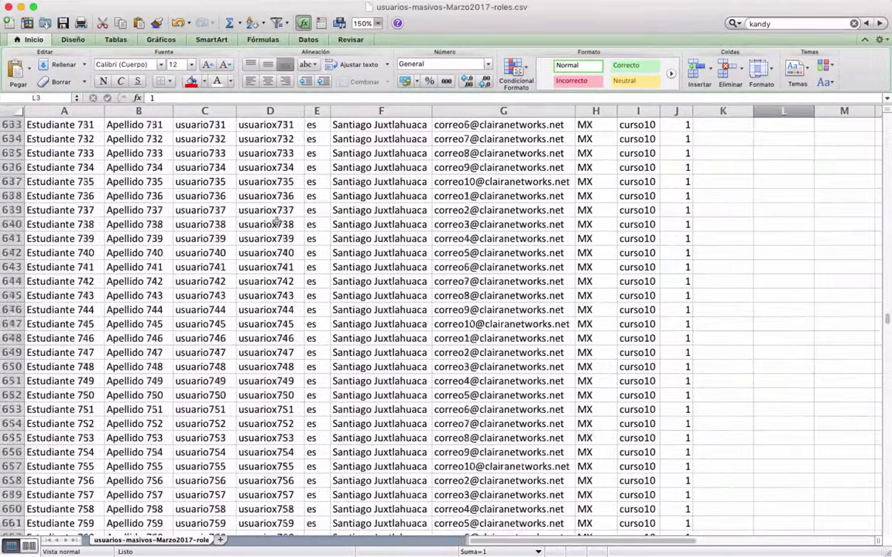
scroll(275, 221, "up", 10)
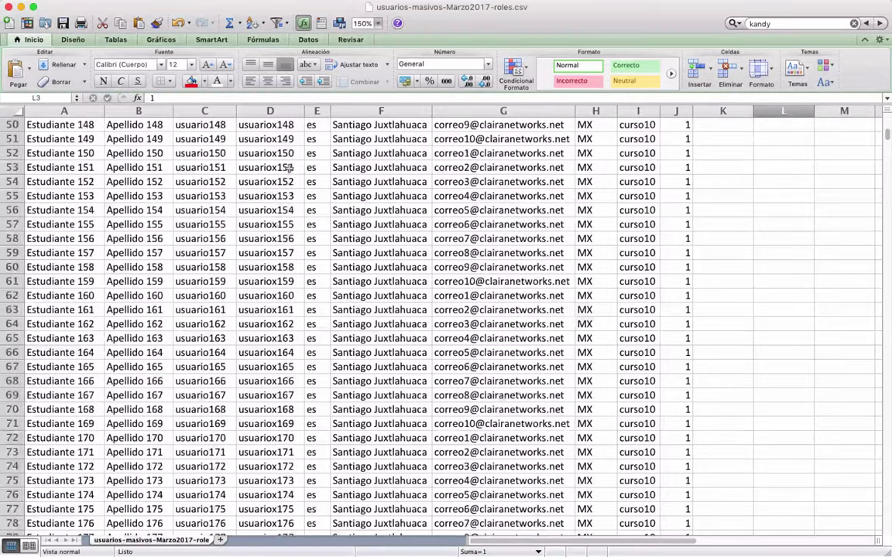
key("ctrl+Up")
left_click(369, 189)
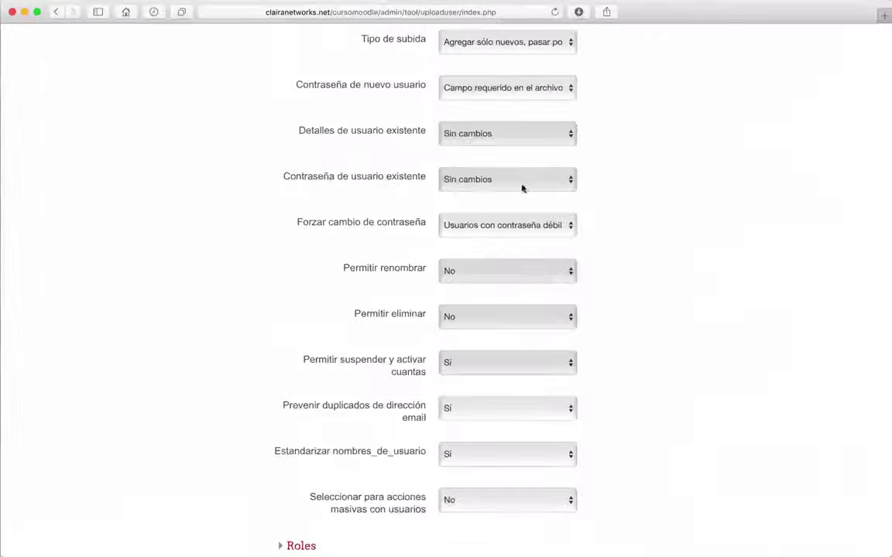
Keep Forzar cambio de contraseña on Usuarios con contraseña débil and set Prevenir duplicados de dirección email to No.
left_click(537, 229)
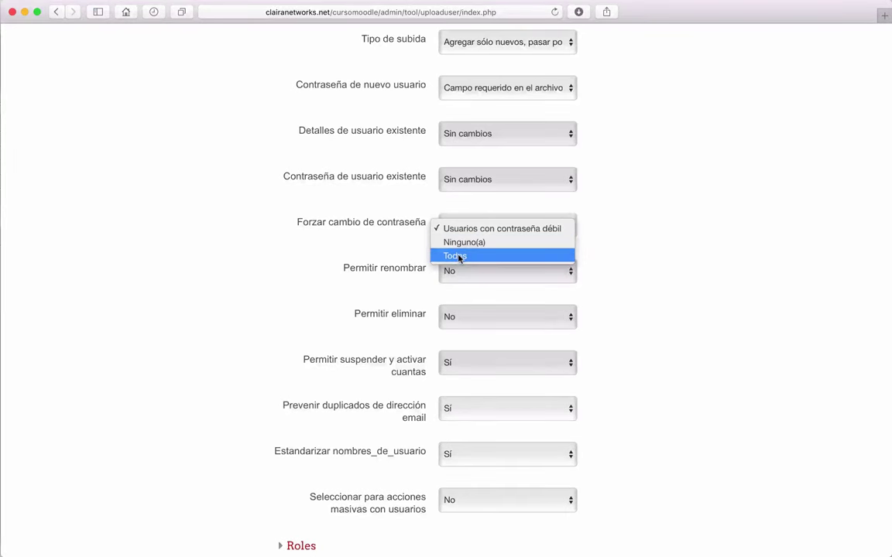
left_click(641, 262)
scroll(236, 256, "down", 2)
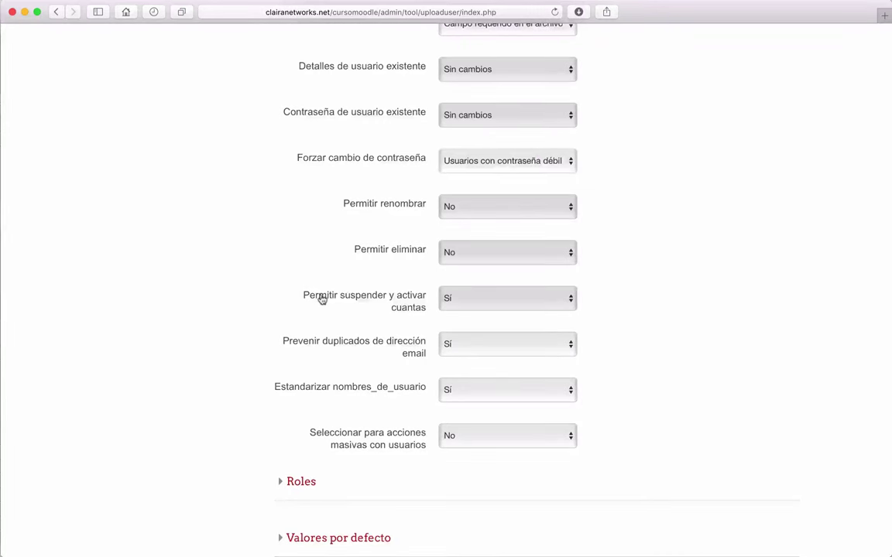
scroll(321, 299, "down", 2)
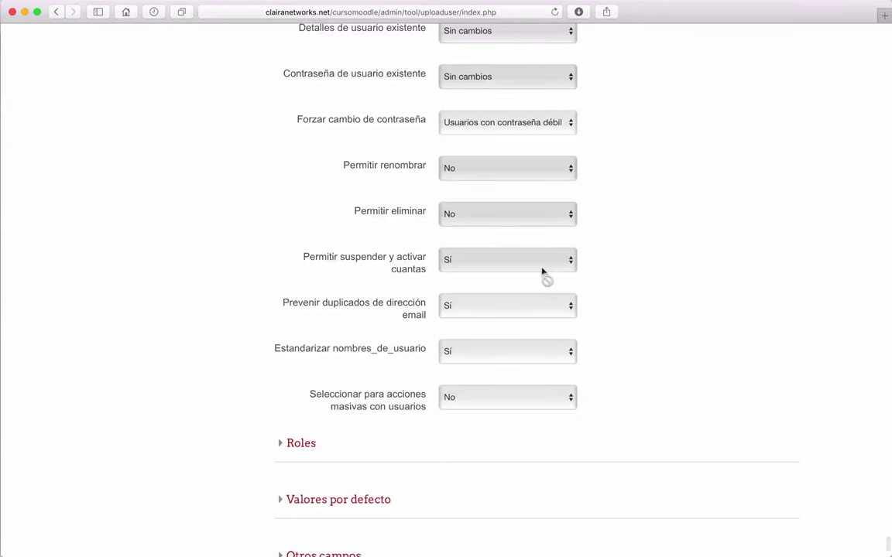
scroll(542, 272, "down", 2)
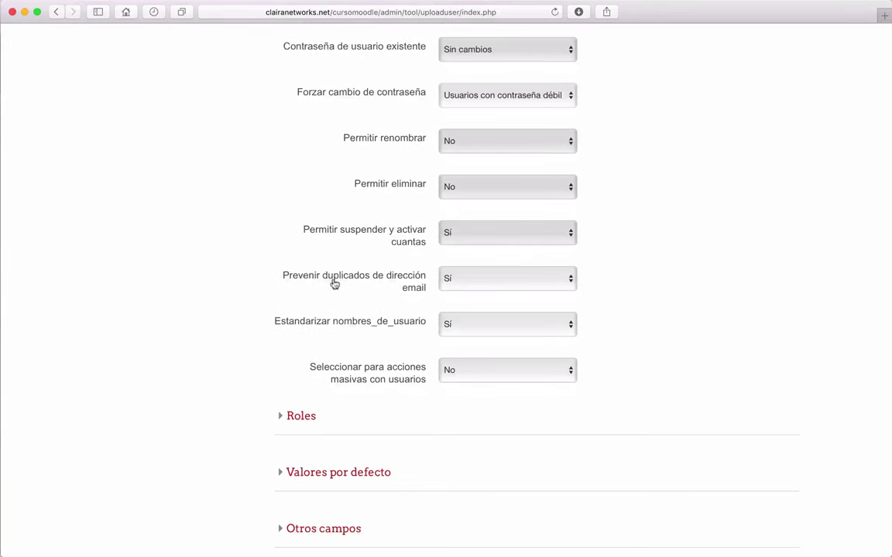
left_click(567, 286)
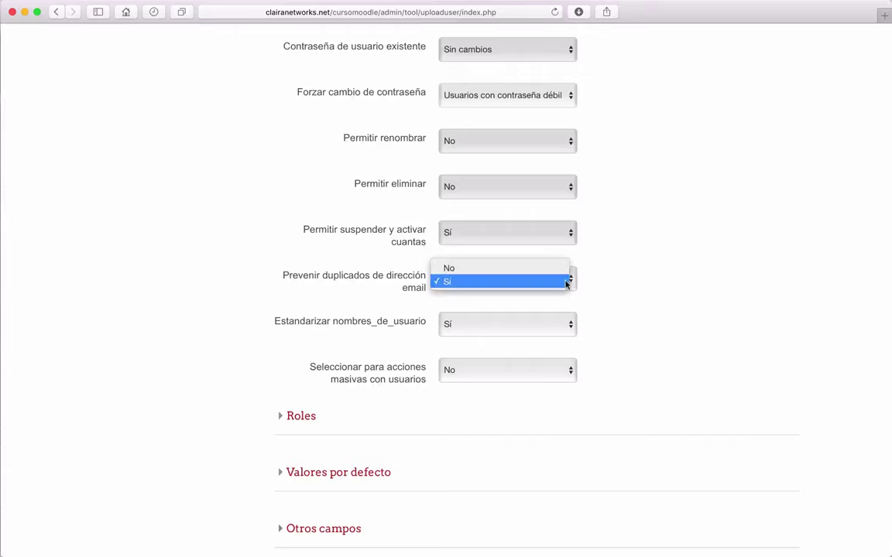
left_click(531, 269)
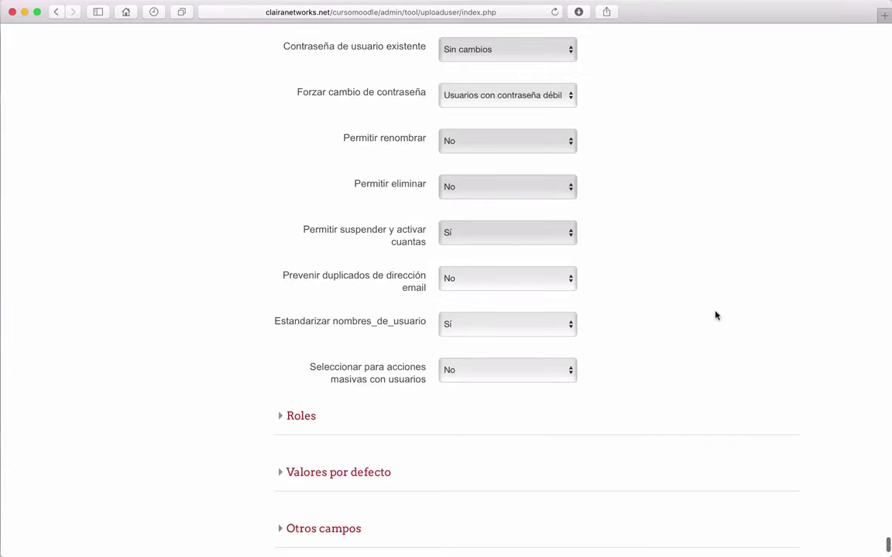
Expand the Roles section of the upload settings to review which role each type number stands for.
scroll(716, 315, "down", 5)
scroll(716, 315, "down", 8)
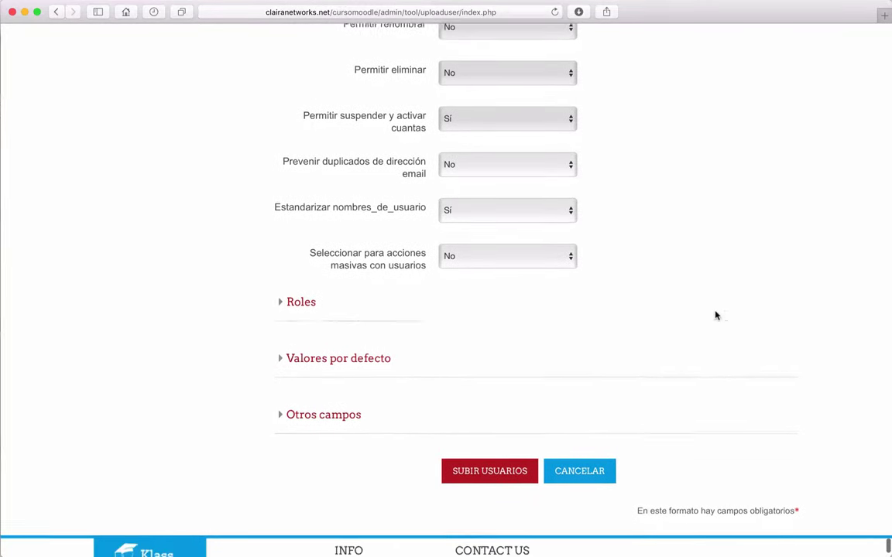
left_click(294, 188)
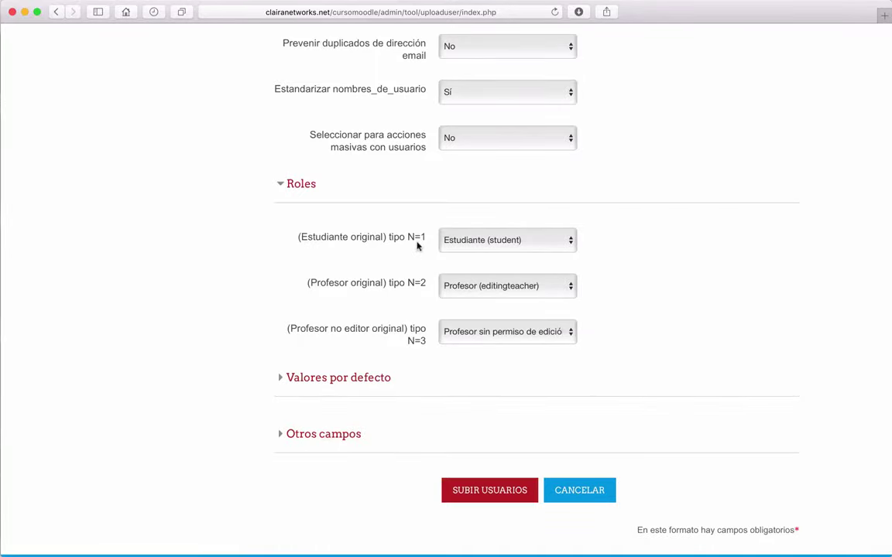
Switch to Excel and check the first user's role type in cell J2 of the type1 column.
key("ctrl+Up")
left_click(656, 320)
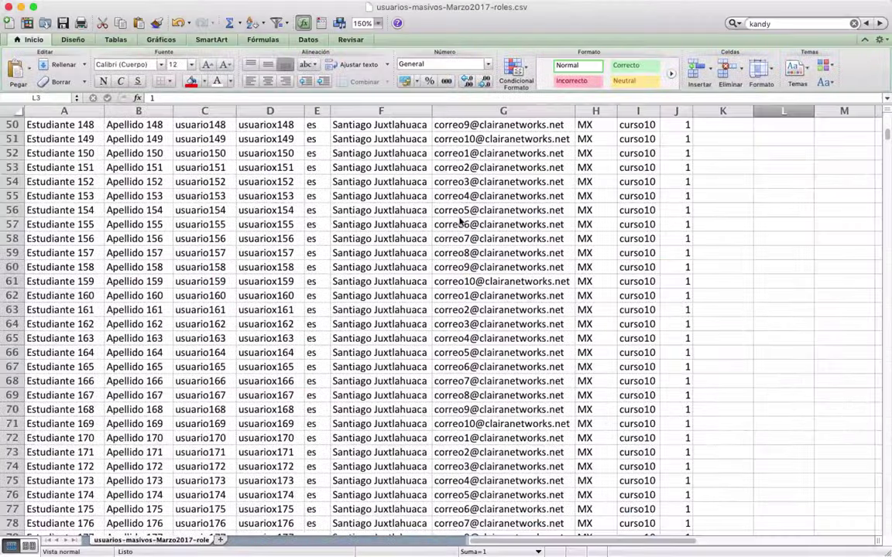
scroll(461, 222, "up", 15)
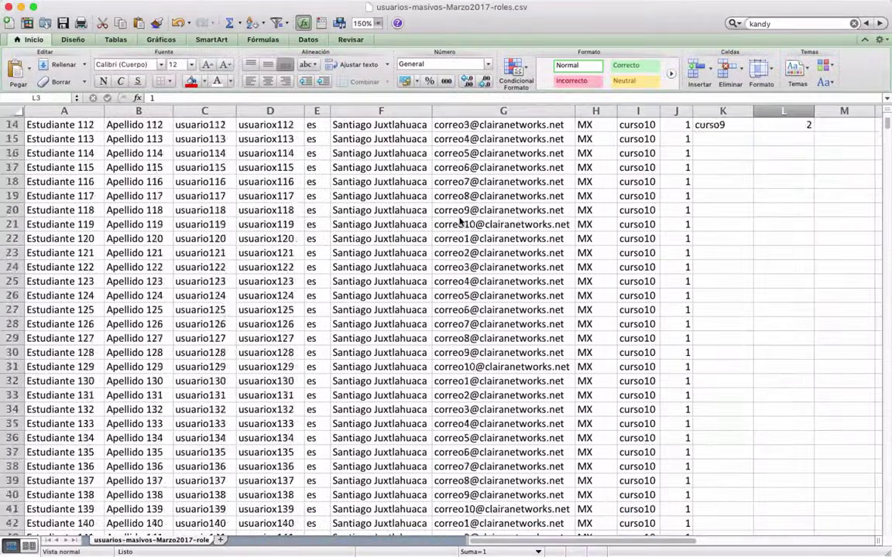
left_click(669, 140)
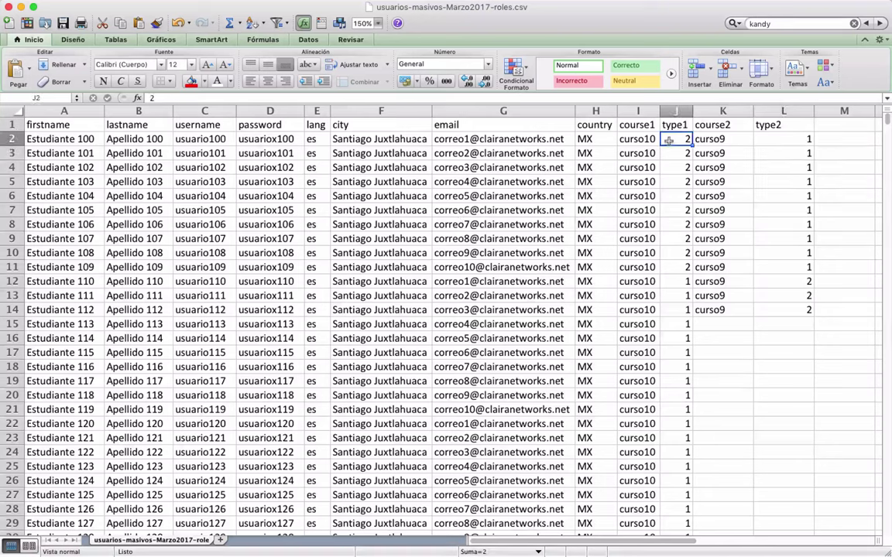
Select the type1 cells J12 to J24 to examine the role types of those users in curso10.
left_click(685, 325)
left_click(691, 284)
key("shift+Down")
key("shift+Down")
key("shift+Down")
key("shift+Down")
key("shift+Down")
key("shift+Down")
key("shift+Down")
key("shift+Down")
key("shift+Down")
key("shift+Down")
key("shift+Down")
key("shift+Down")
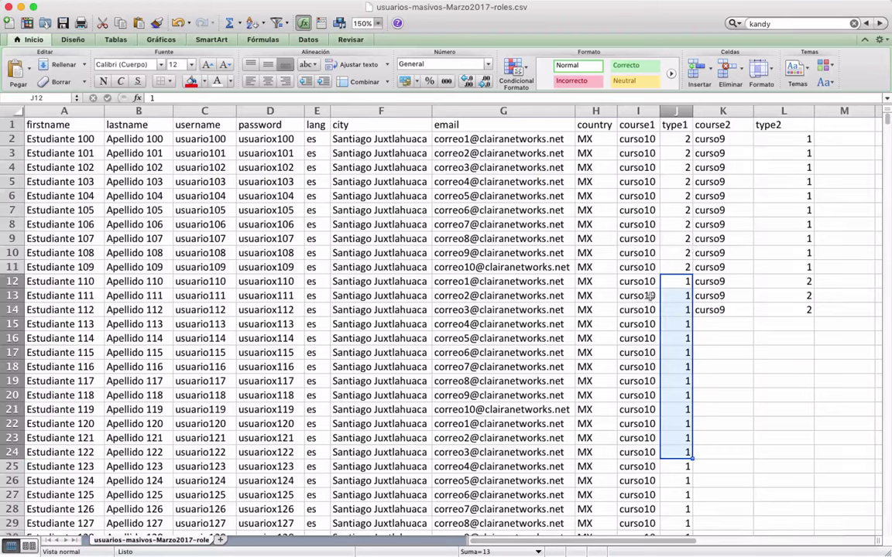
Check the type1 value in J11 and compare it with the Roles settings on the Moodle upload page in Safari.
left_click(678, 269)
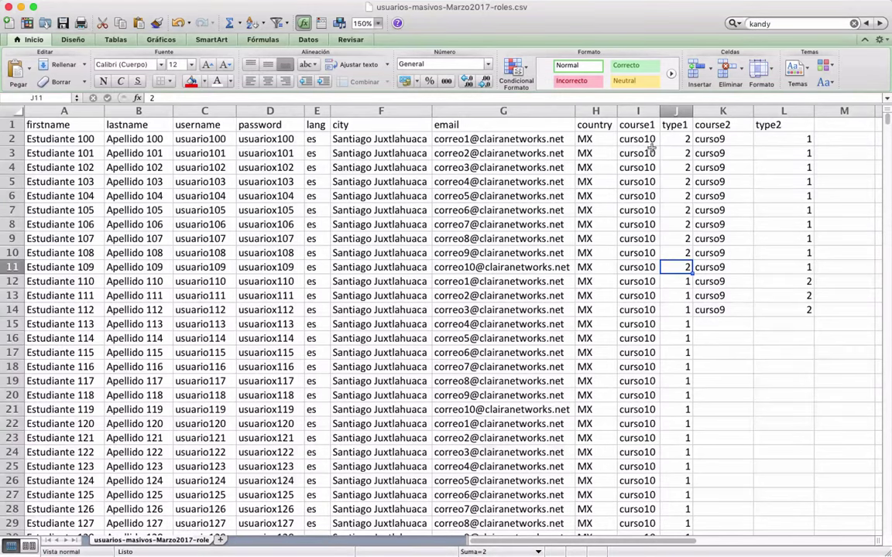
key("ctrl+Up")
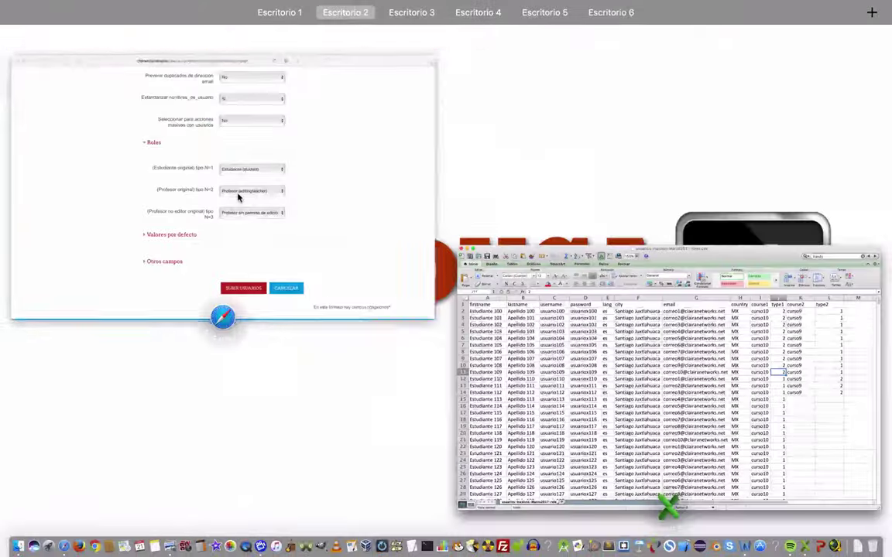
left_click(239, 198)
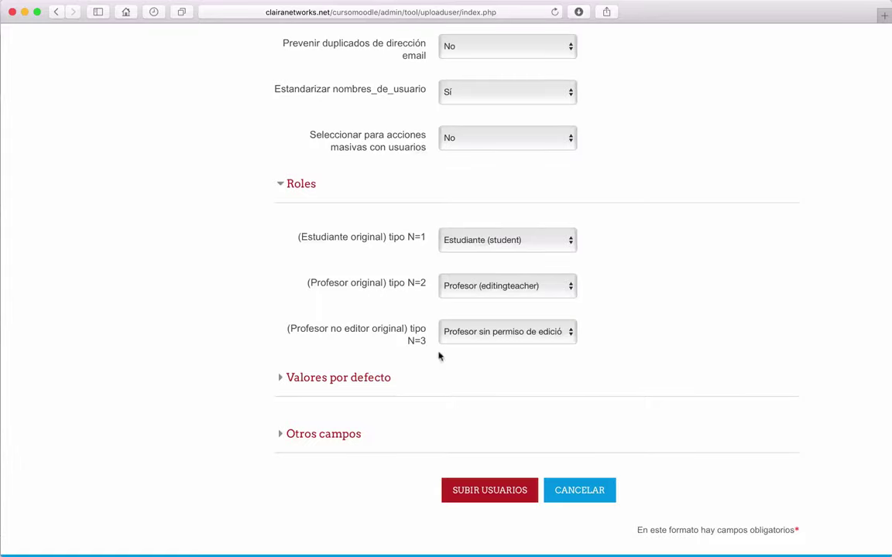
key("ctrl+Up")
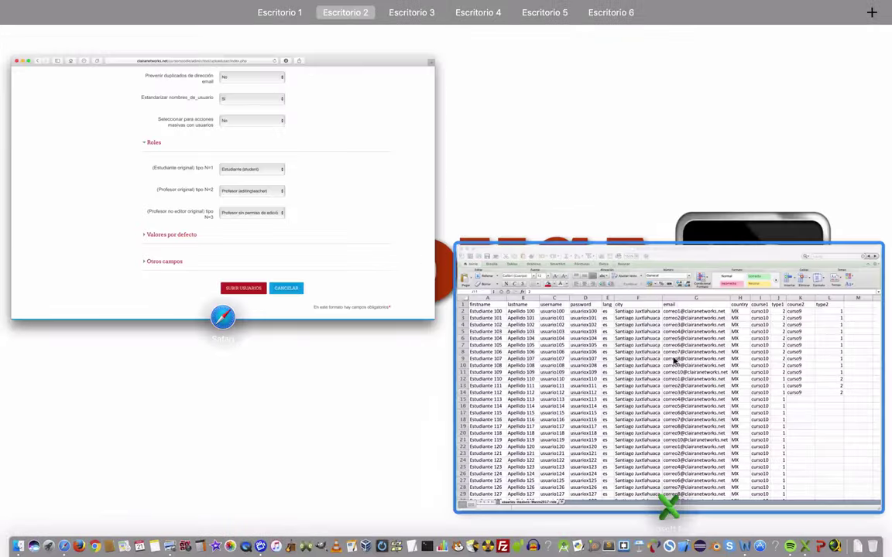
left_click(265, 203)
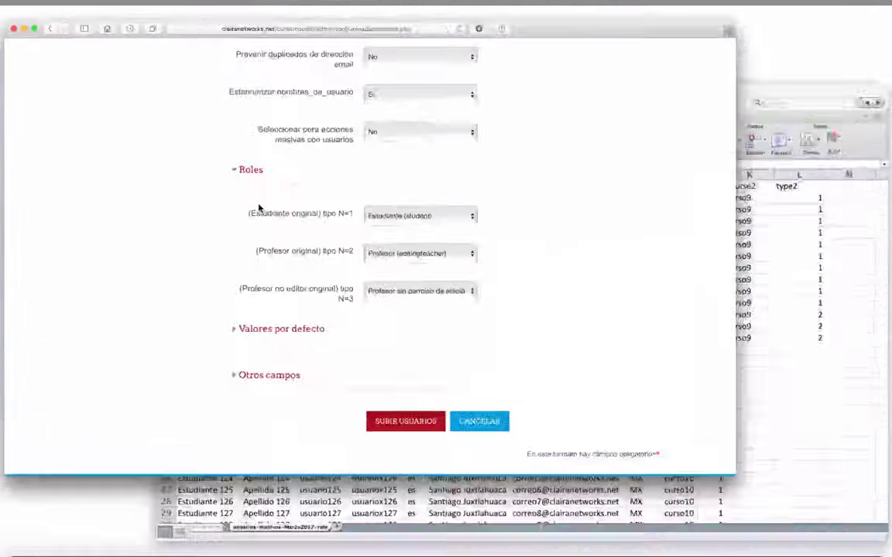
Review the Otros campos section, collapse it and upload the users.
scroll(167, 330, "down", 1)
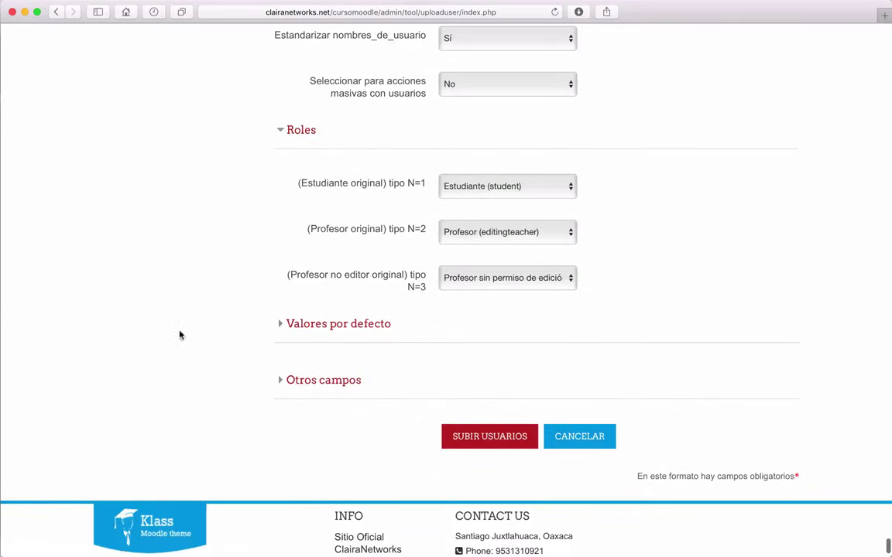
left_click(282, 382)
scroll(199, 294, "down", 5)
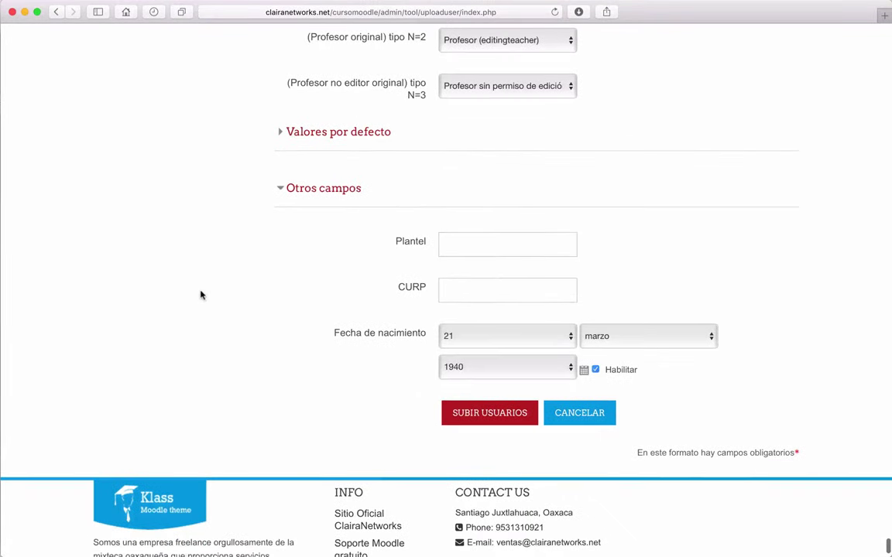
left_click(282, 191)
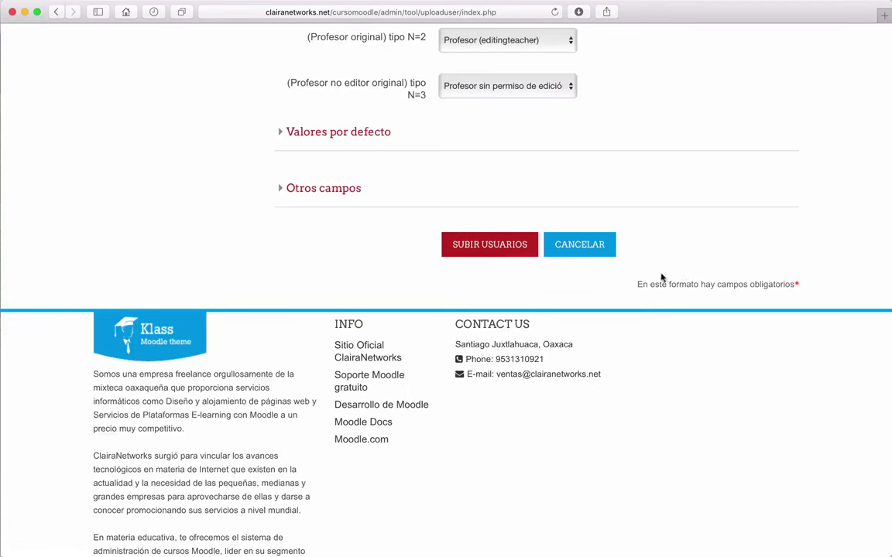
left_click(488, 246)
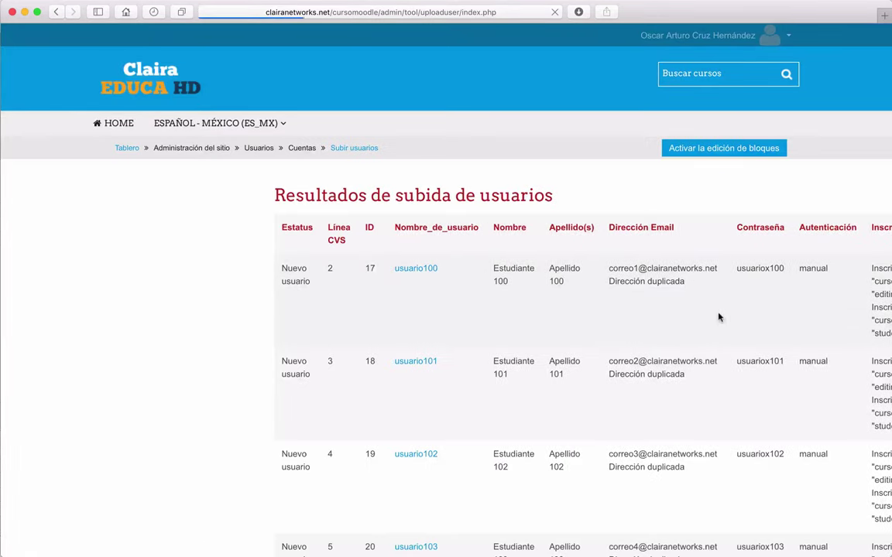
Examine the upload results table, especially the Inscripciones column with each user's courses and roles.
scroll(719, 317, "right", 5)
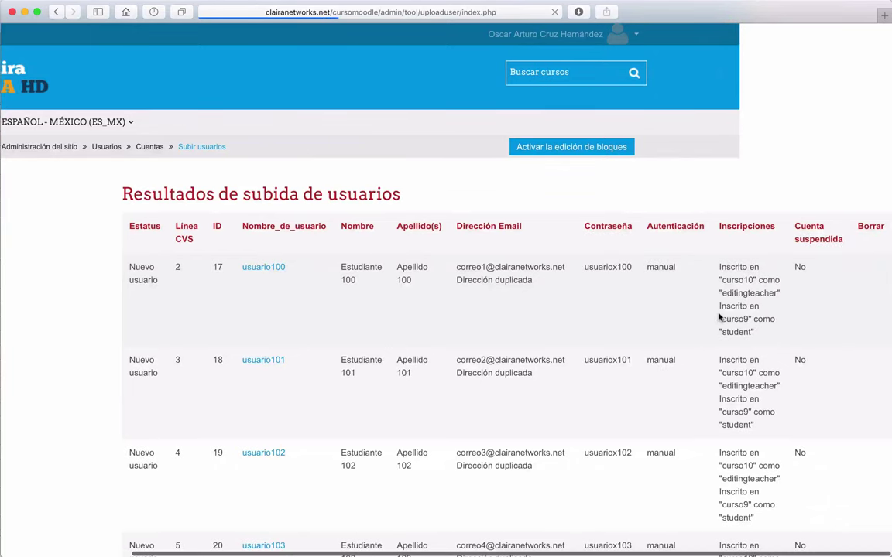
scroll(718, 317, "down", 1)
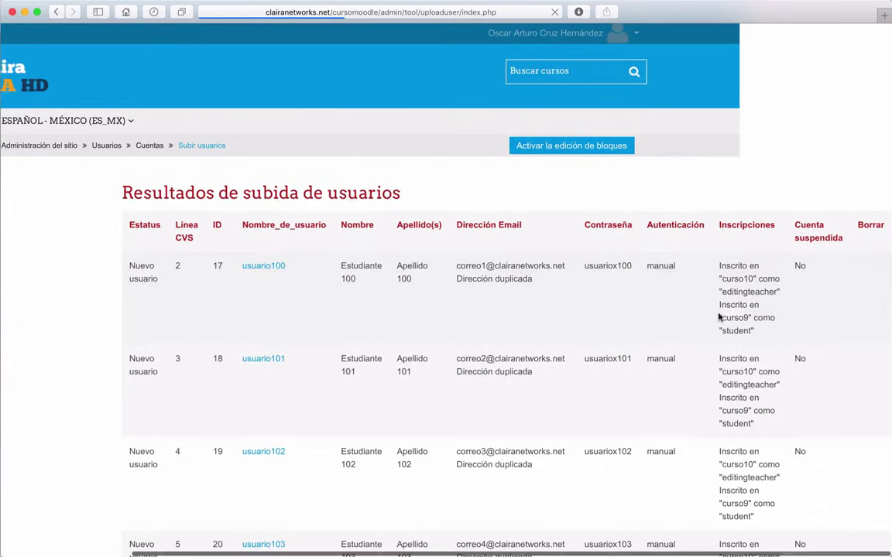
scroll(718, 317, "down", 2)
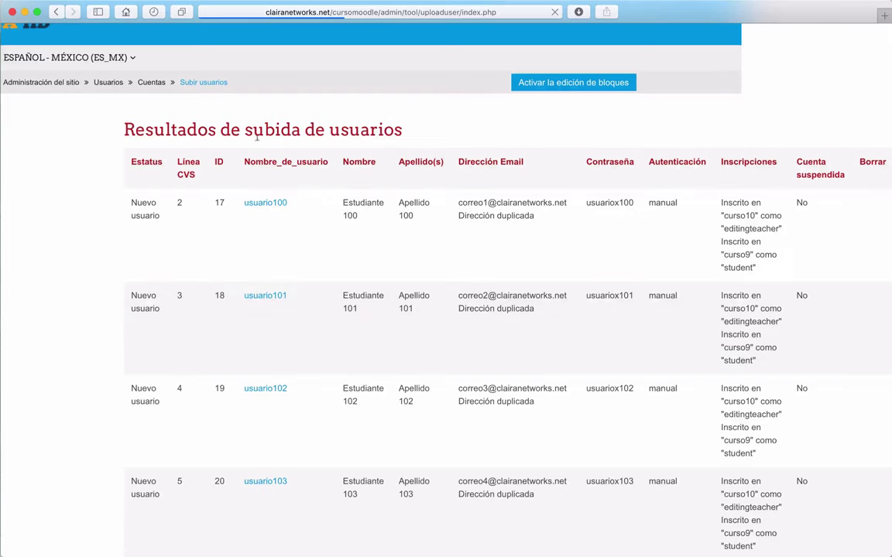
scroll(759, 306, "down", 1)
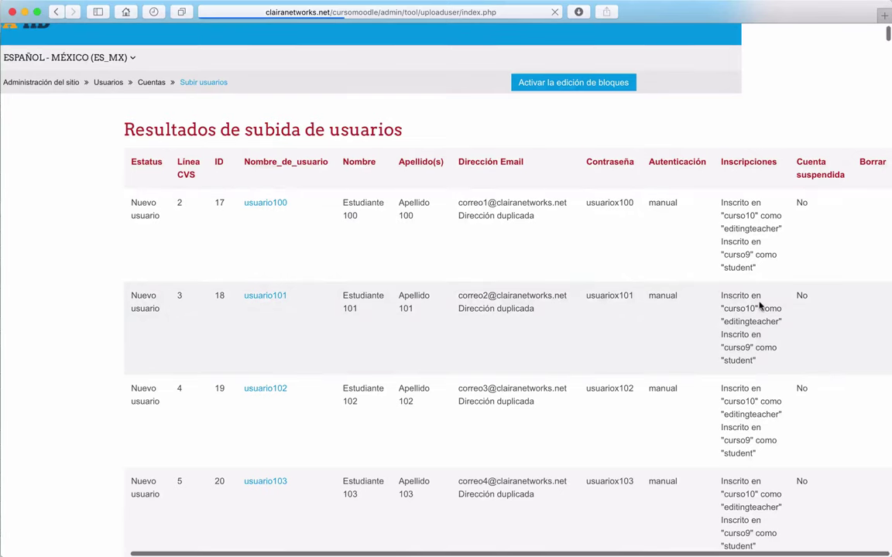
scroll(759, 307, "down", 20)
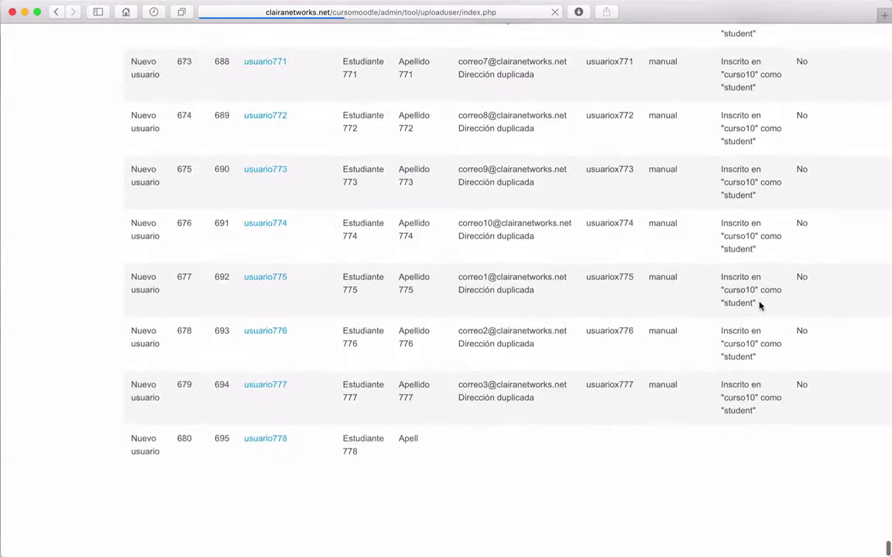
scroll(759, 306, "up", 3)
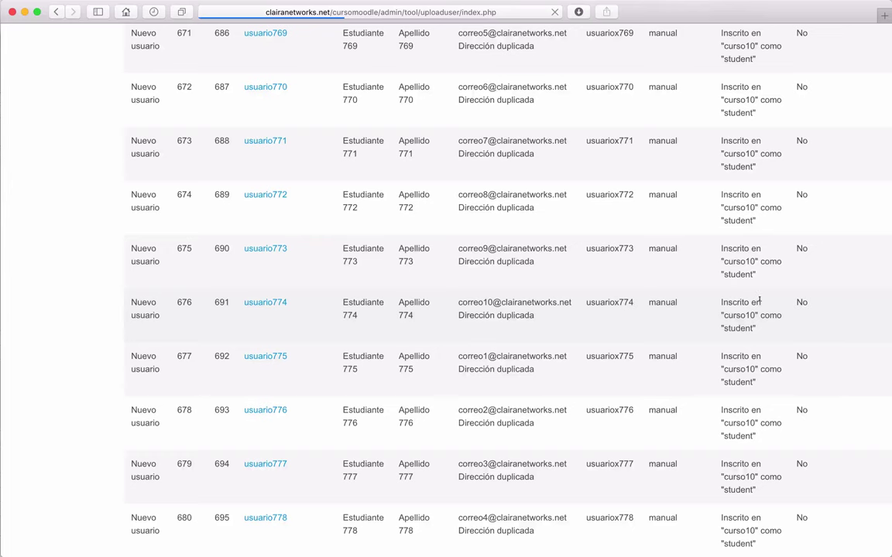
scroll(759, 302, "up", 20)
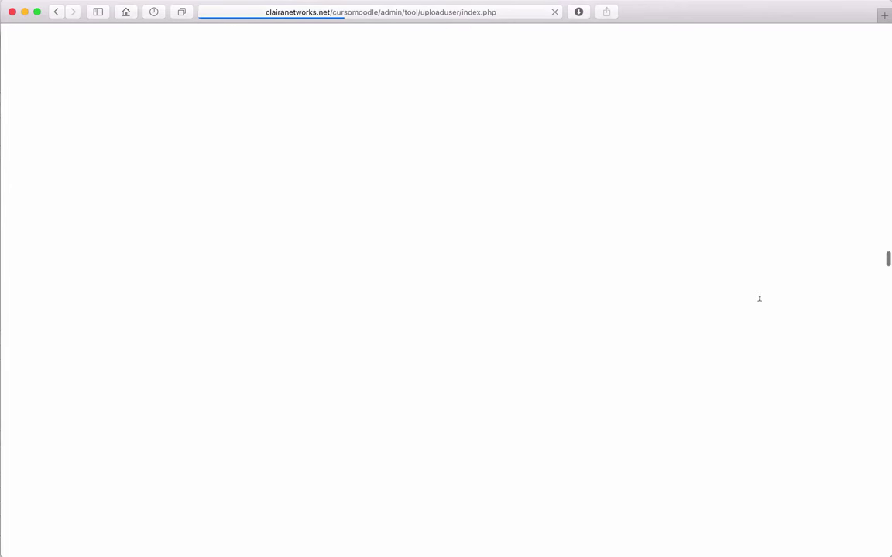
scroll(759, 298, "down", 4)
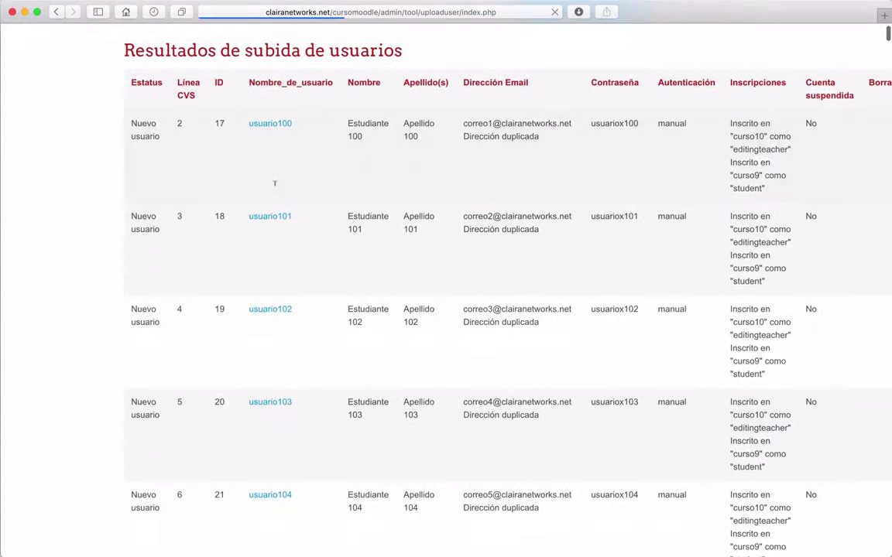
Go through the completed upload results to the end and examine the summary of created users, weak passwords and errors.
scroll(147, 109, "up", 1)
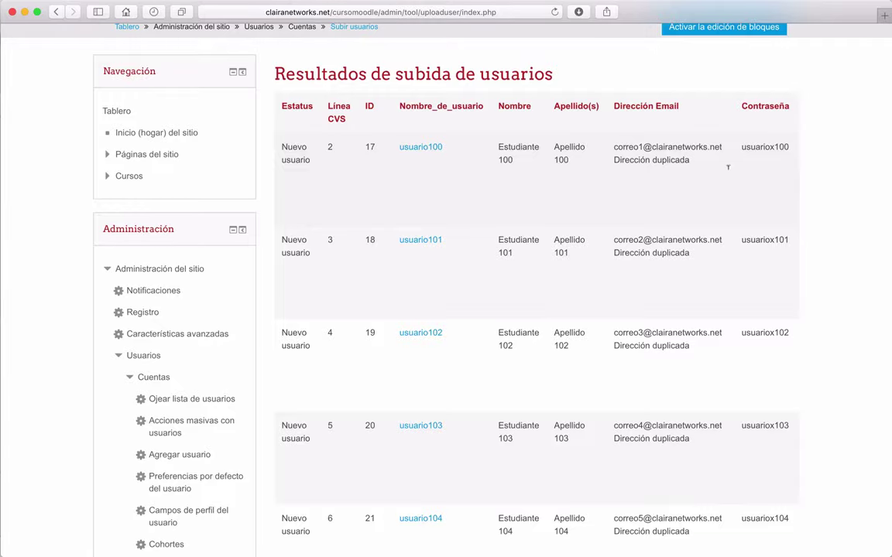
scroll(806, 233, "down", 20)
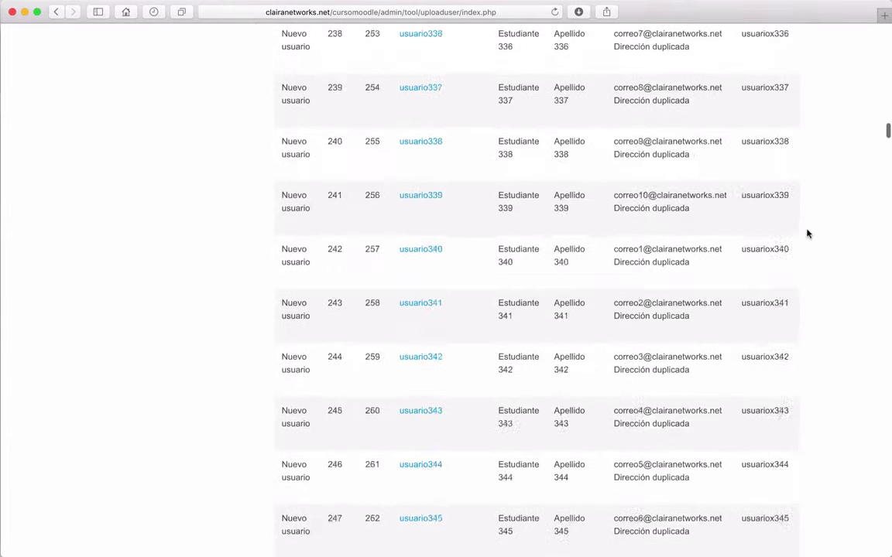
scroll(806, 233, "down", 20)
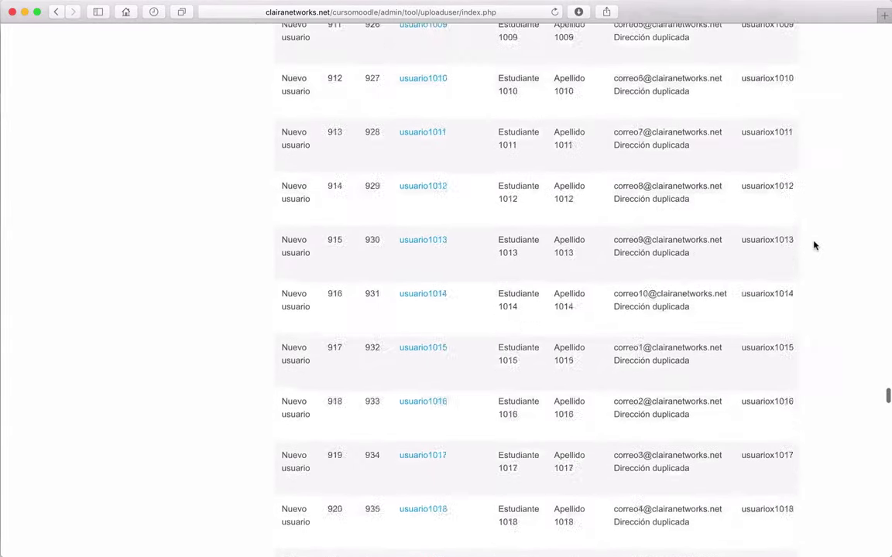
scroll(813, 246, "down", 20)
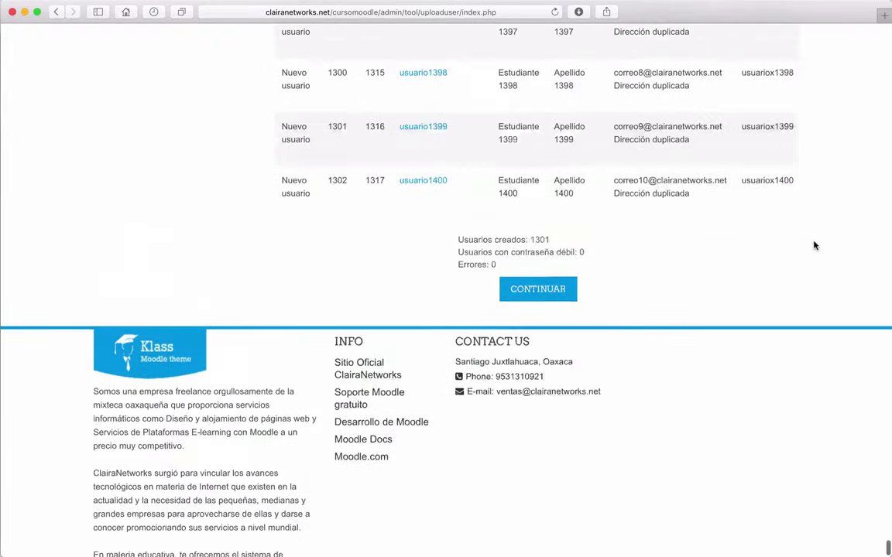
scroll(814, 246, "up", 5)
scroll(814, 245, "down", 5)
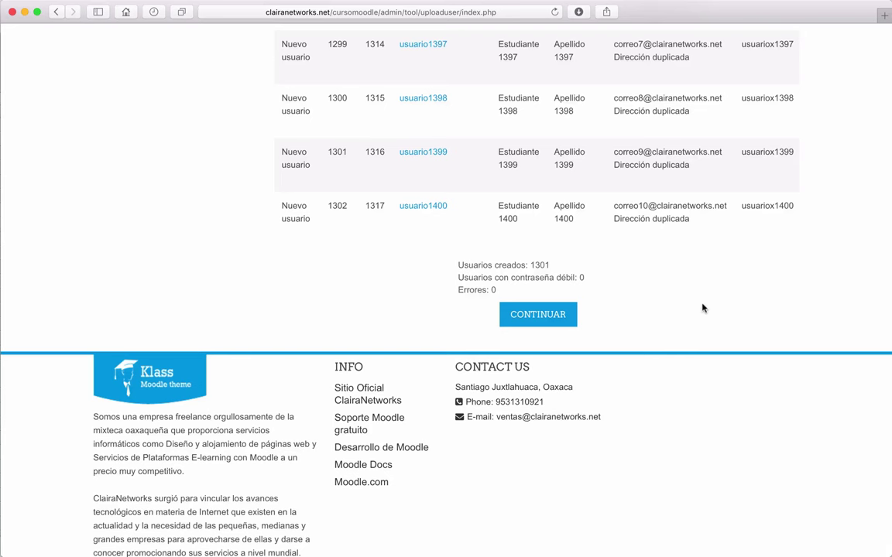
Continue past the upload results and open Ojear lista de usuarios to examine the site's user list.
left_click(535, 316)
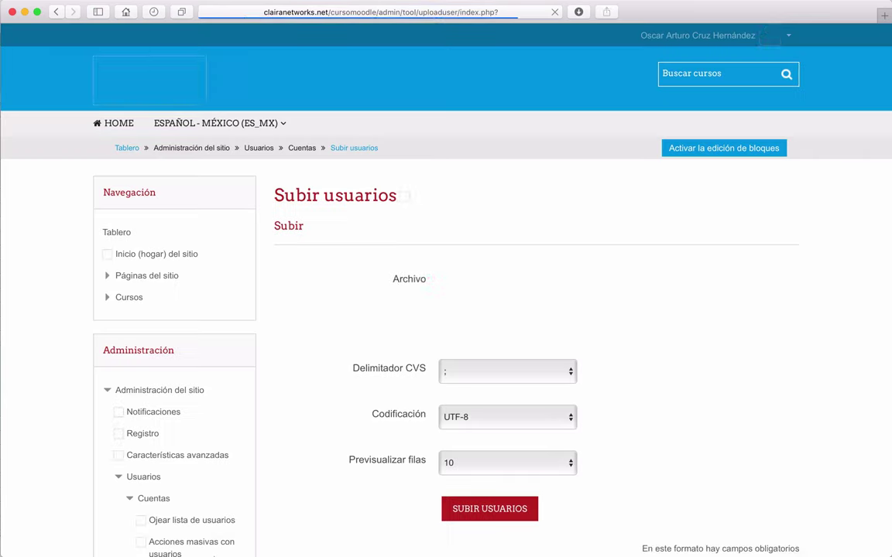
scroll(355, 267, "down", 5)
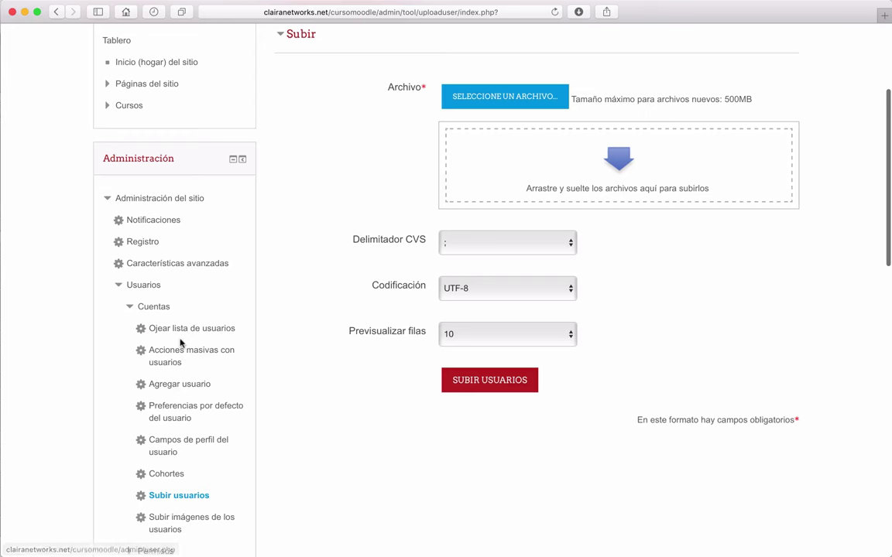
left_click(182, 328)
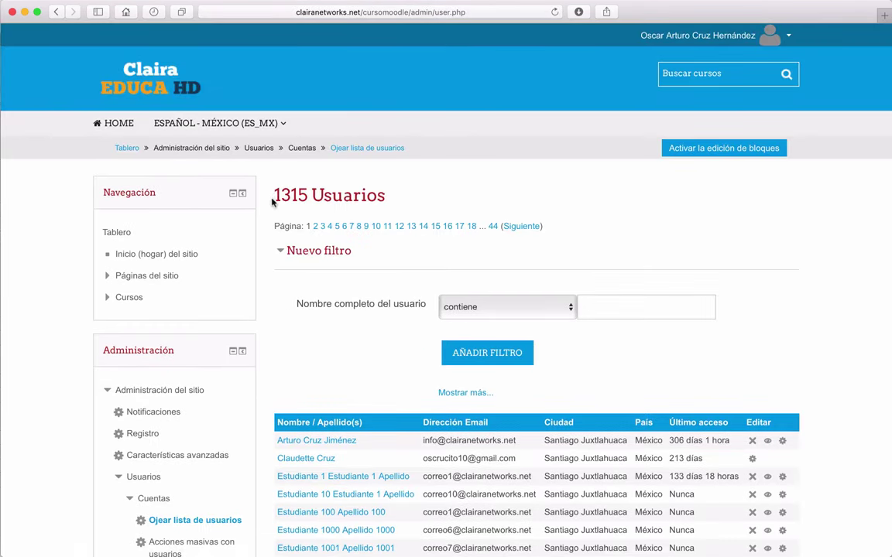
scroll(736, 219, "down", 15)
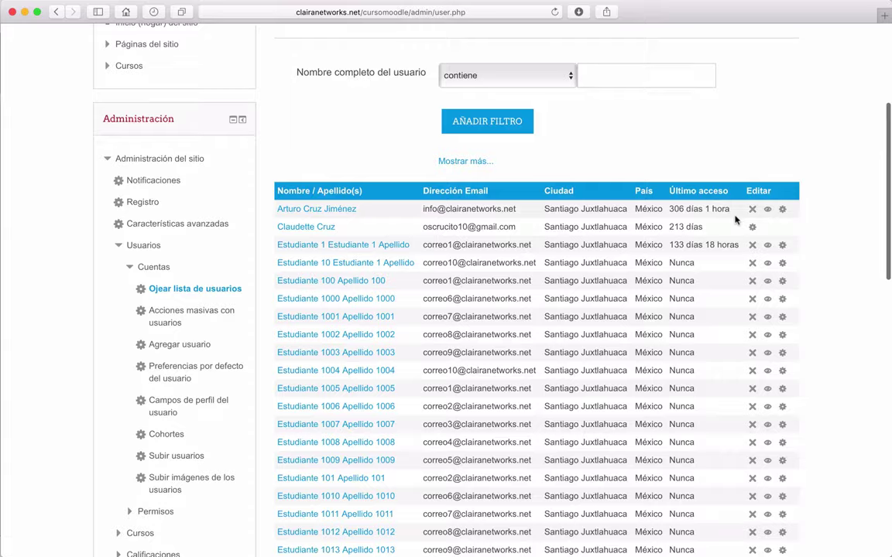
scroll(736, 219, "up", 8)
scroll(736, 220, "up", 5)
scroll(664, 181, "down", 2)
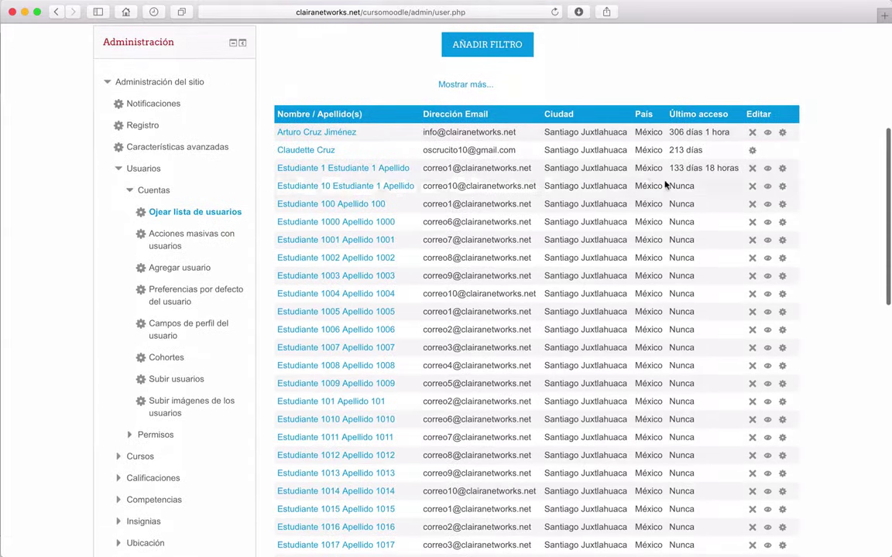
scroll(599, 221, "up", 4)
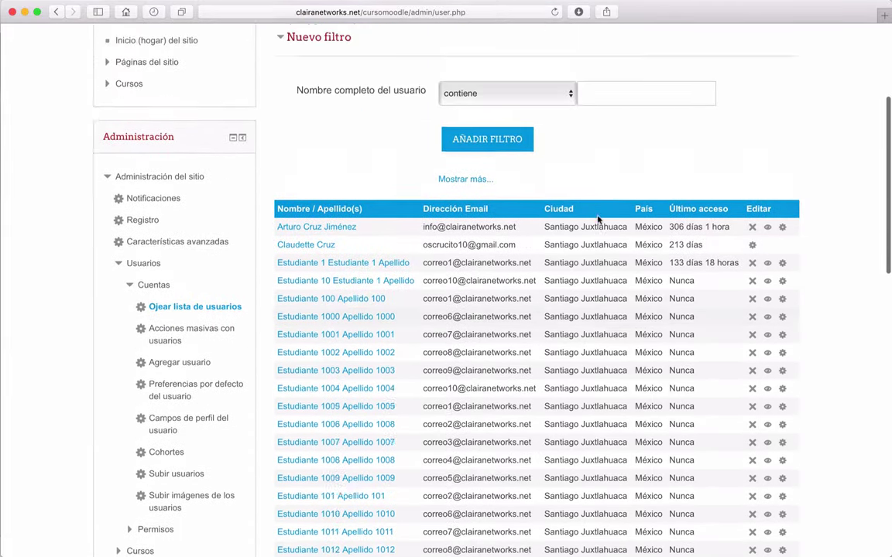
Switch to Excel and highlight row 11 of the user sheet with a blue fill and white text.
key("ctrl+Up")
left_click(667, 508)
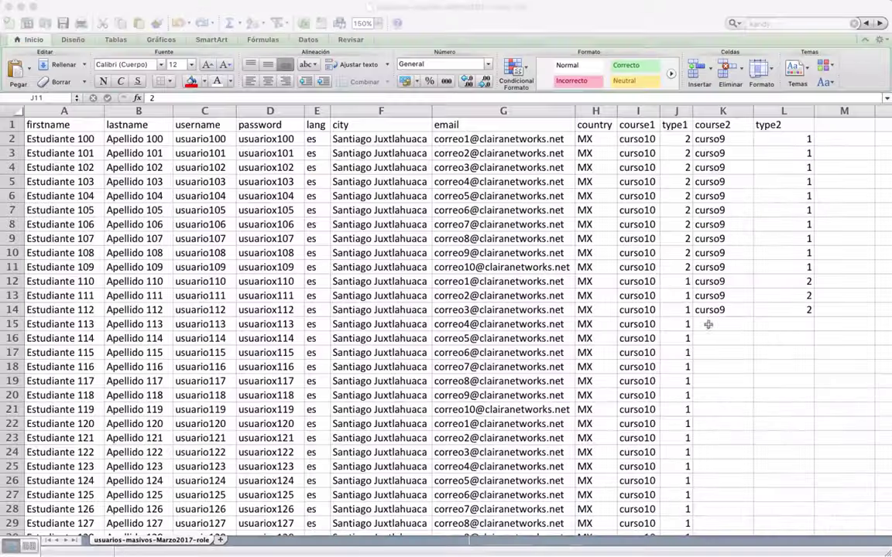
left_click(645, 264)
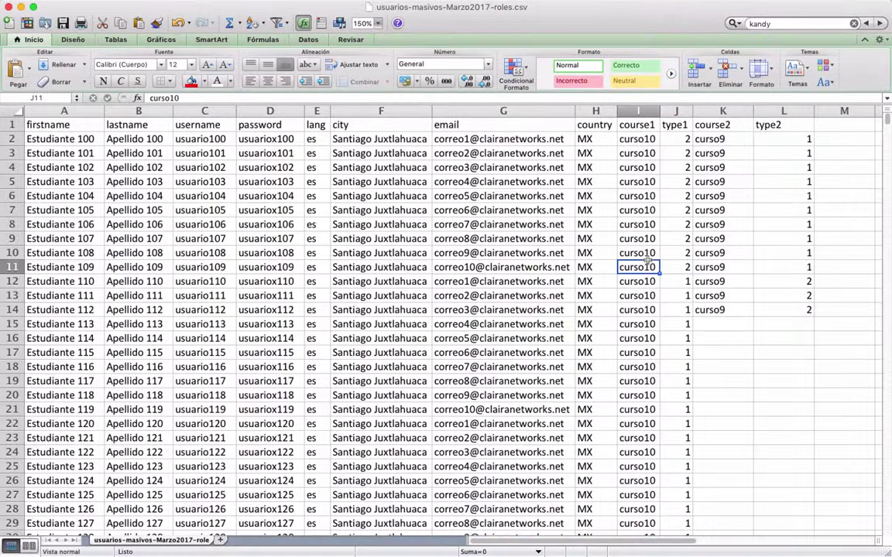
left_click(14, 267)
left_click(190, 82)
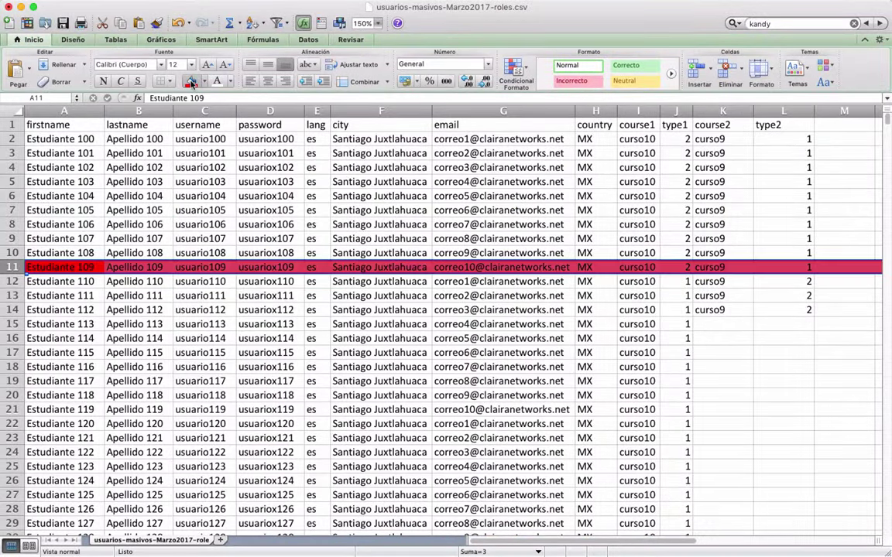
left_click(203, 82)
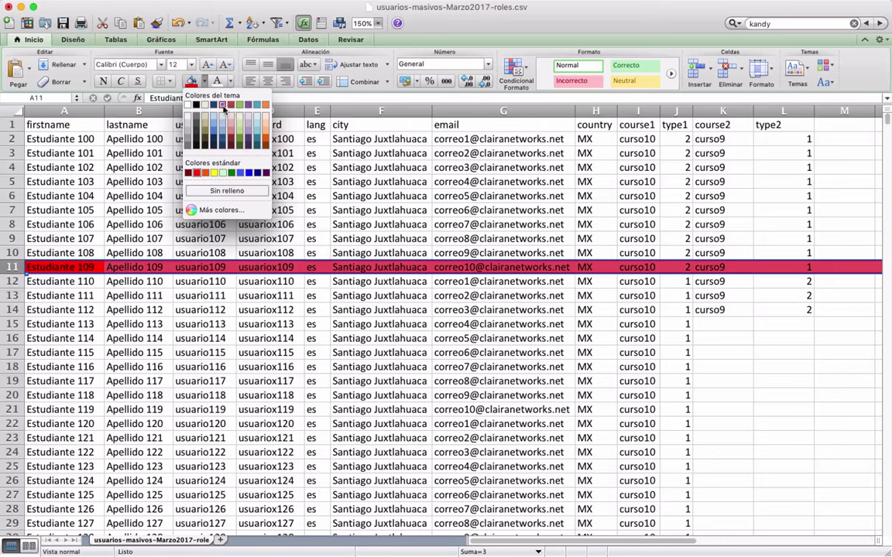
left_click(191, 104)
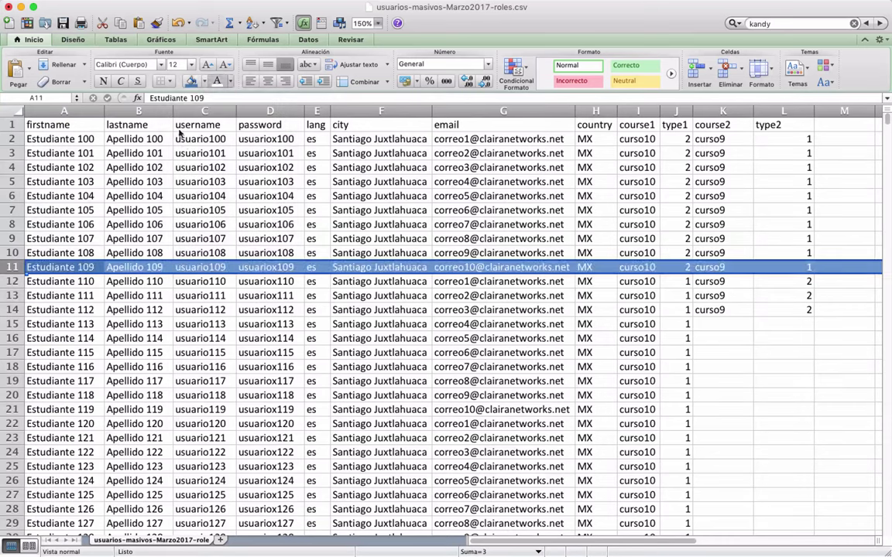
left_click(218, 268)
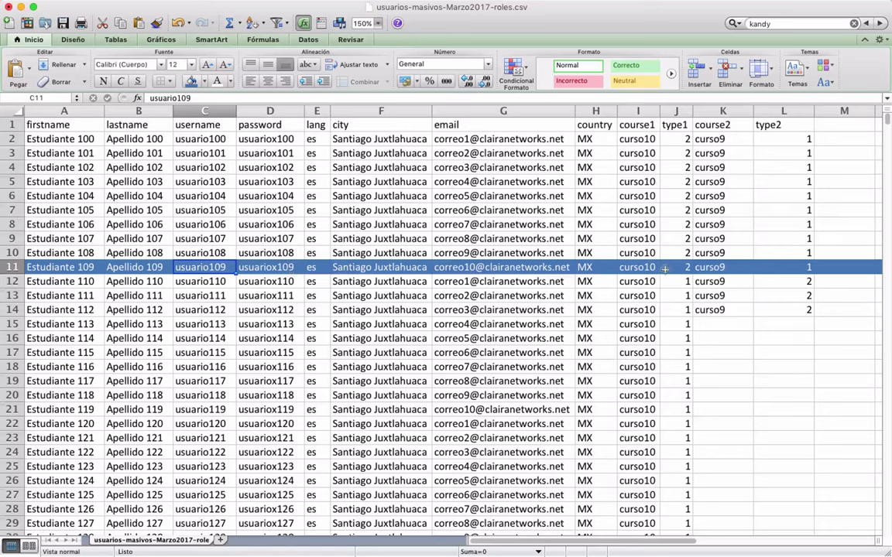
Open Firefox, place its window below the highlighted Excel row and load clairanetworks.net/cursomoodle/.
mouse_move(85, 546)
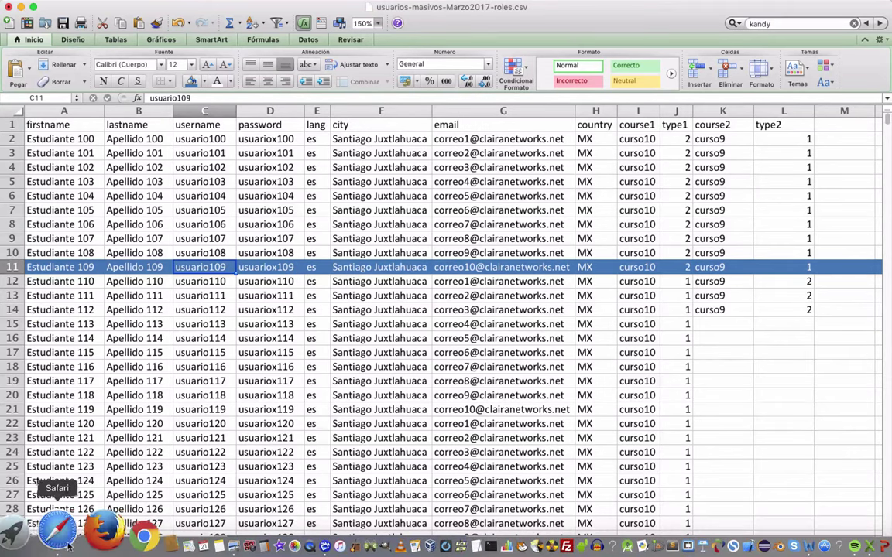
left_click(78, 540)
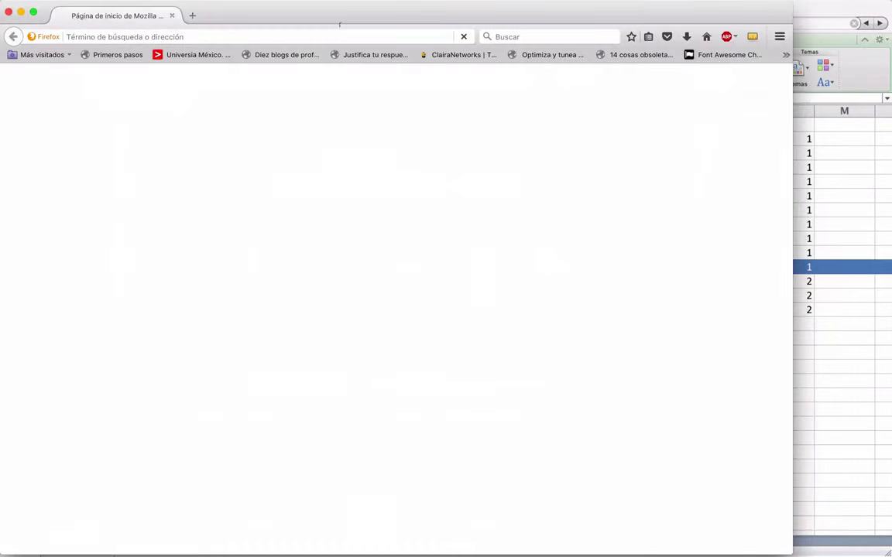
left_click_drag(332, 16, 339, 305)
left_click(339, 326)
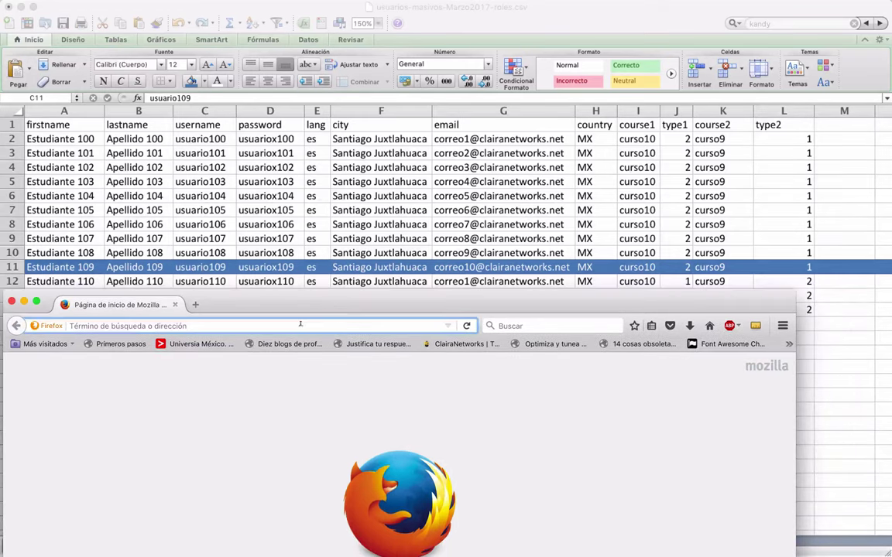
type("cursomoodle/")
left_click(371, 369)
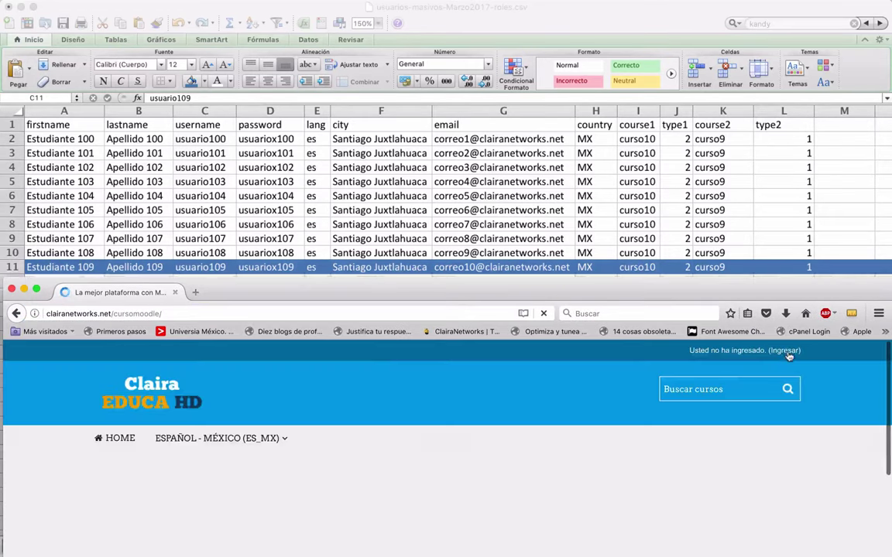